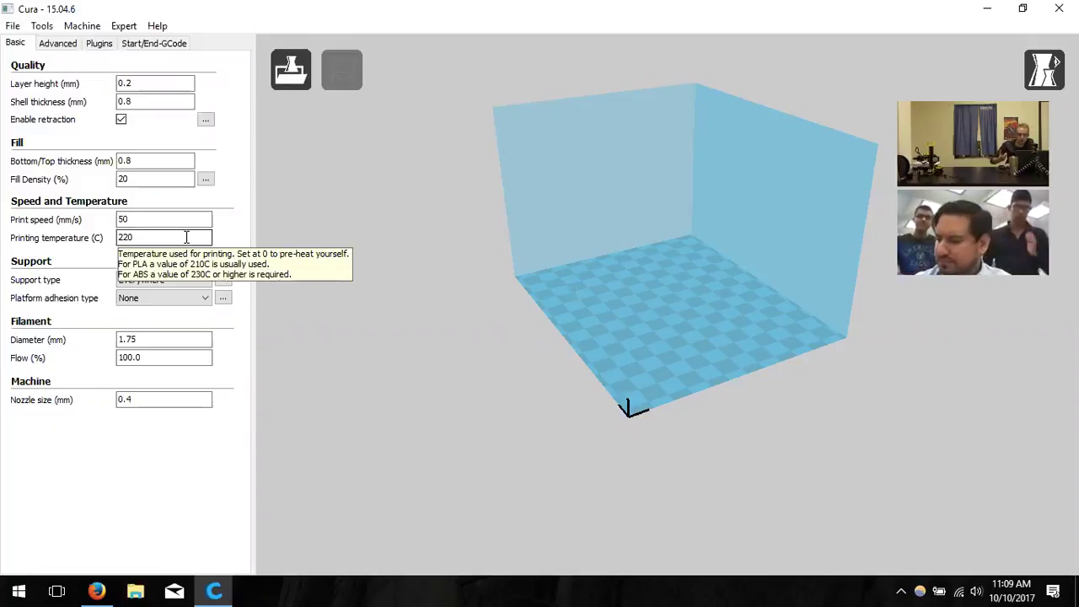
Review the machine settings of the active Nwa3D A5 profile and a Nwa3D A31 profile, then close them
left_click(77, 25)
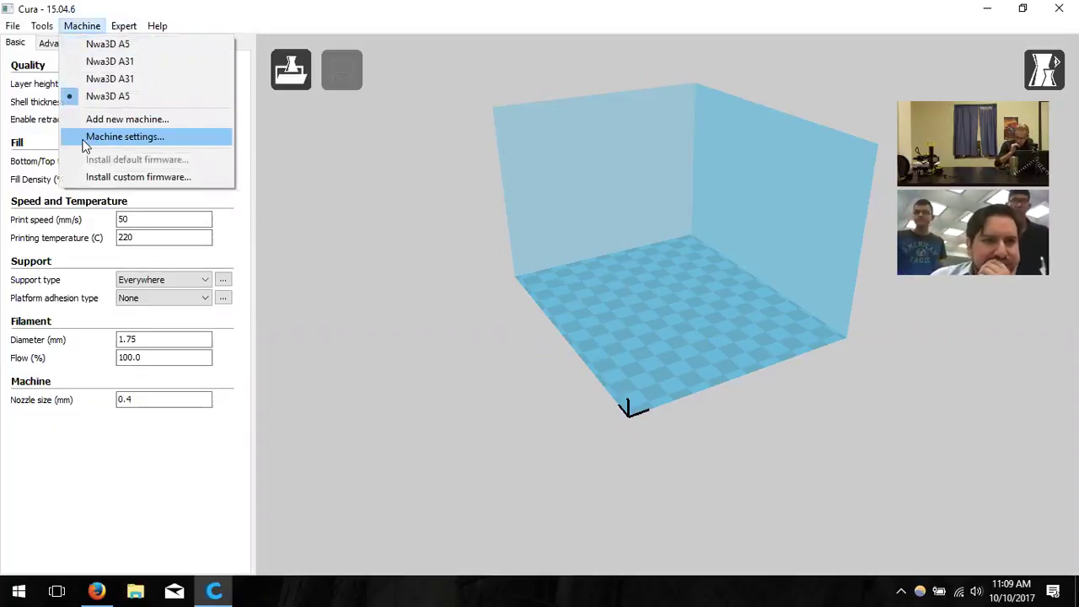
left_click(202, 136)
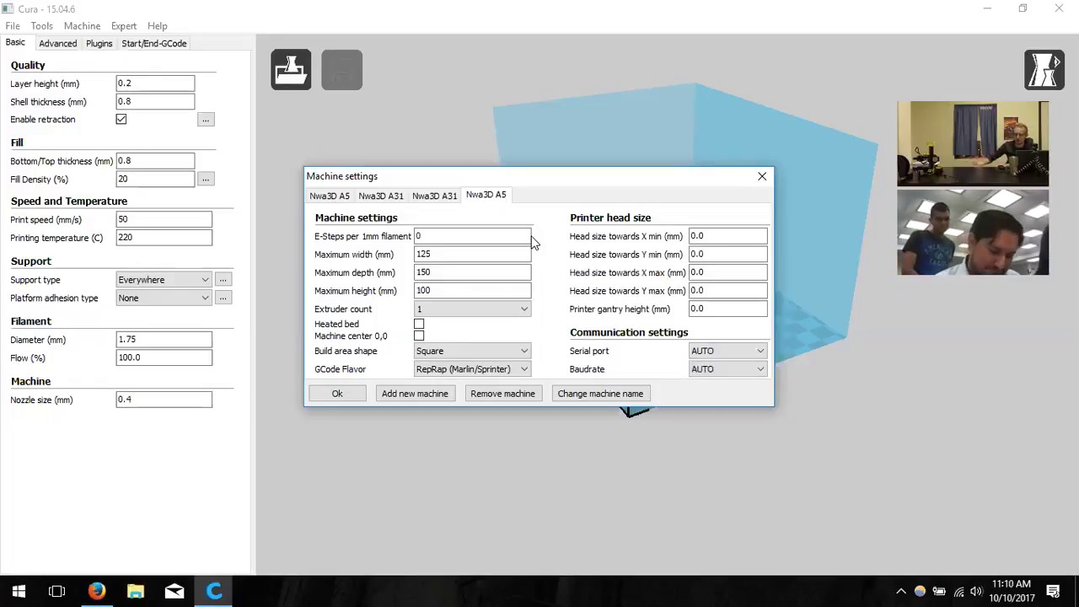
left_click(518, 251)
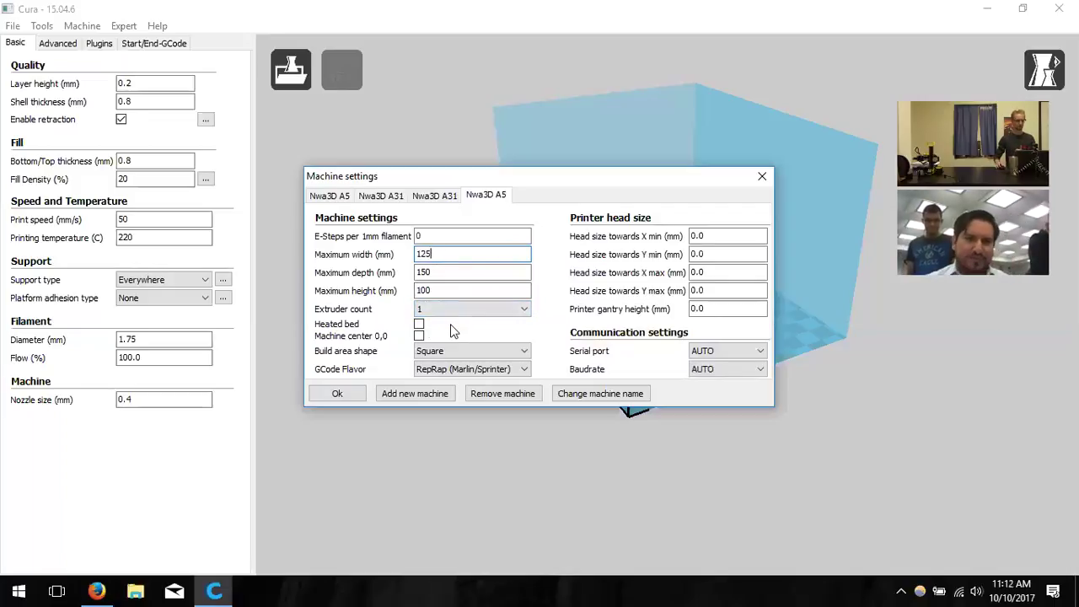
left_click(451, 198)
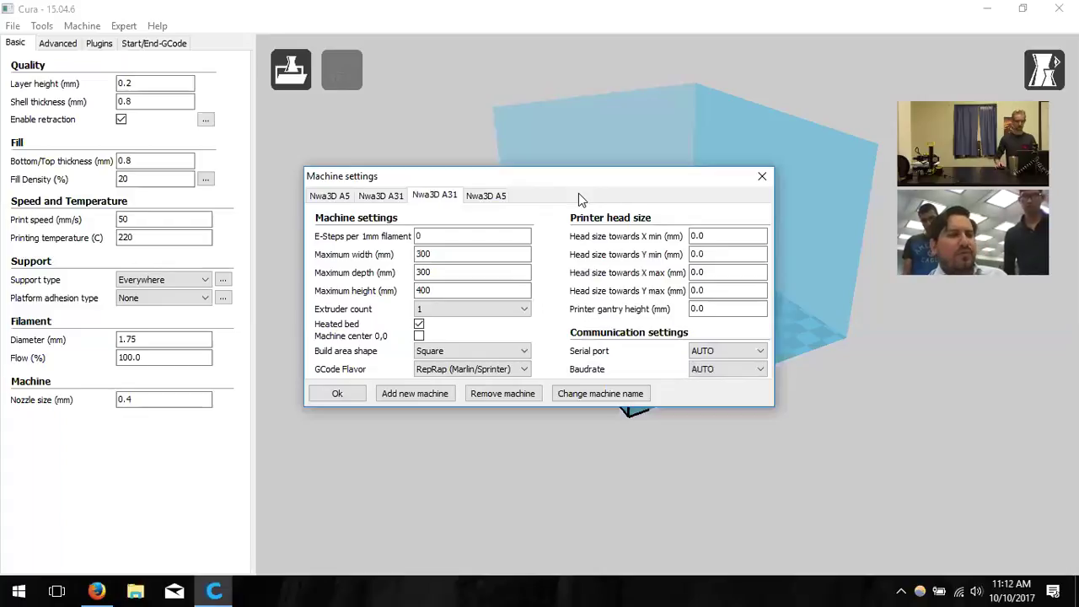
left_click(762, 179)
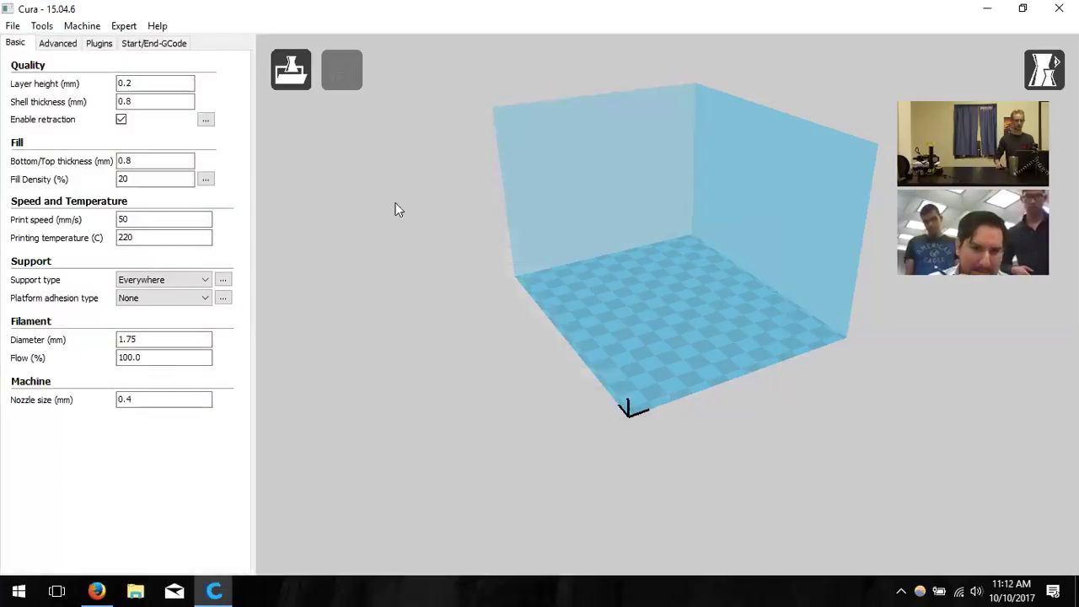
left_click(85, 32)
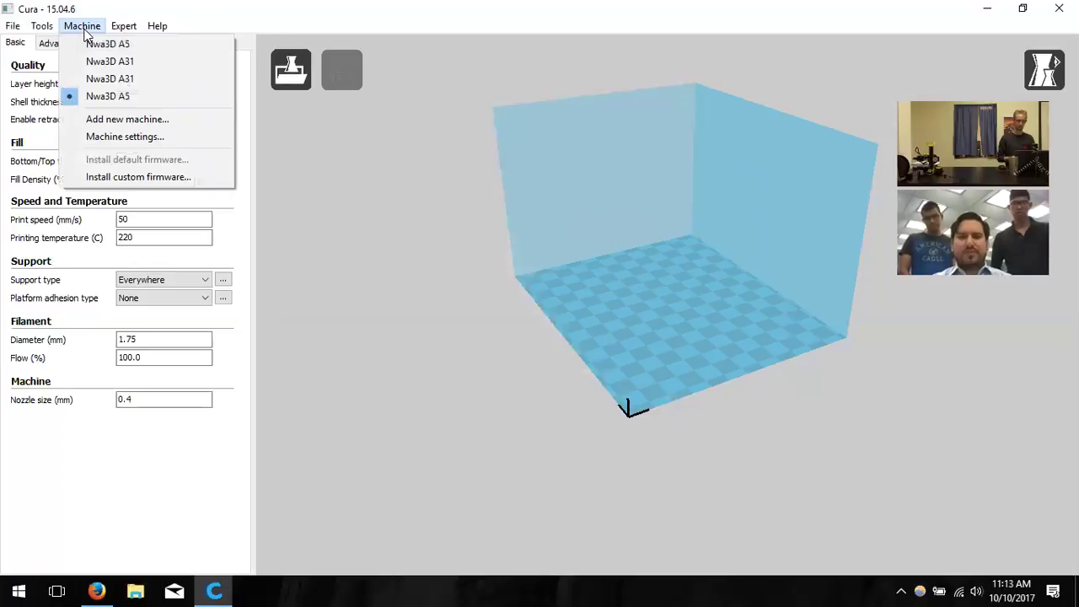
left_click(124, 26)
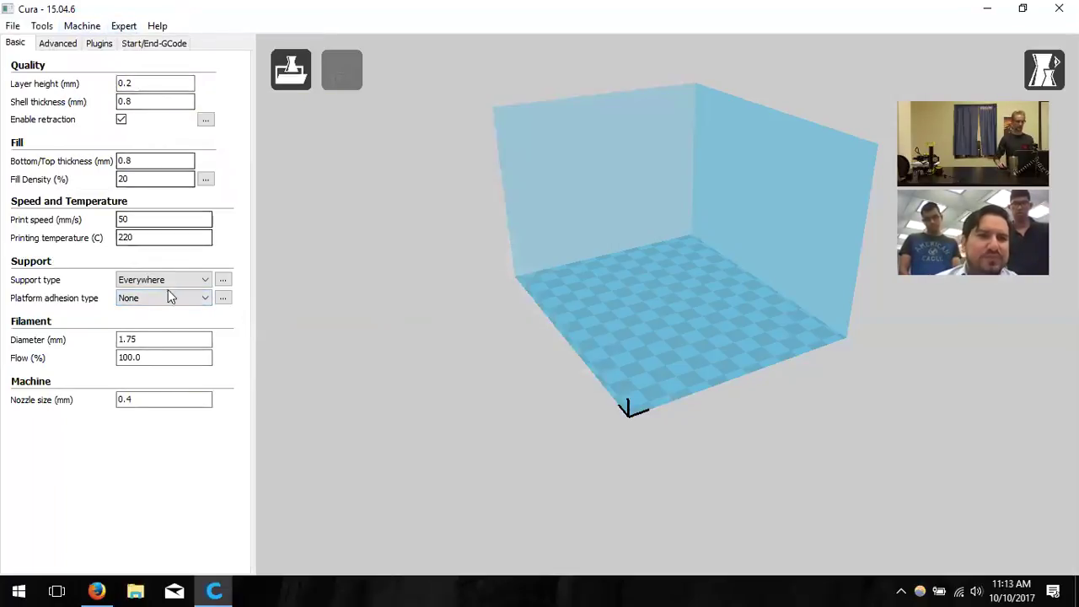
Examine the quality settings, covering layer height, shell thickness and retraction
mouse_move(187, 103)
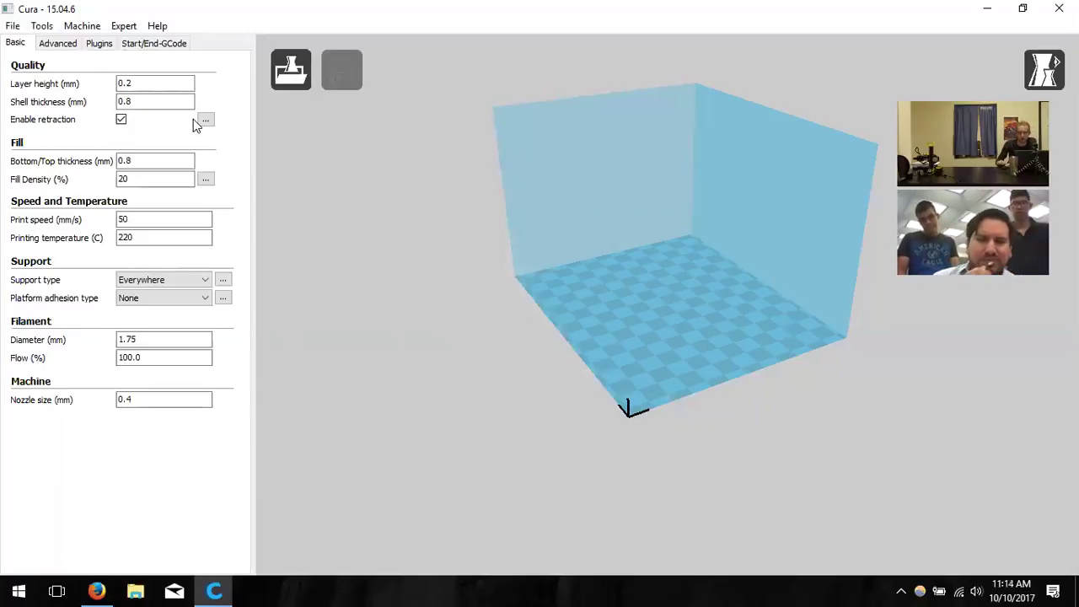
double_click(190, 87)
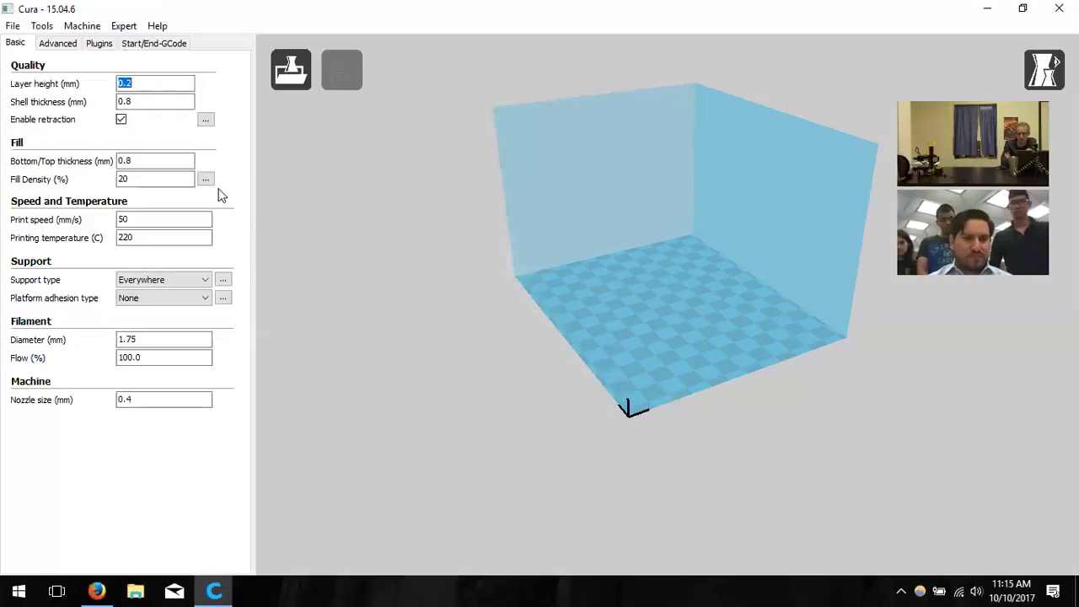
left_click(190, 103)
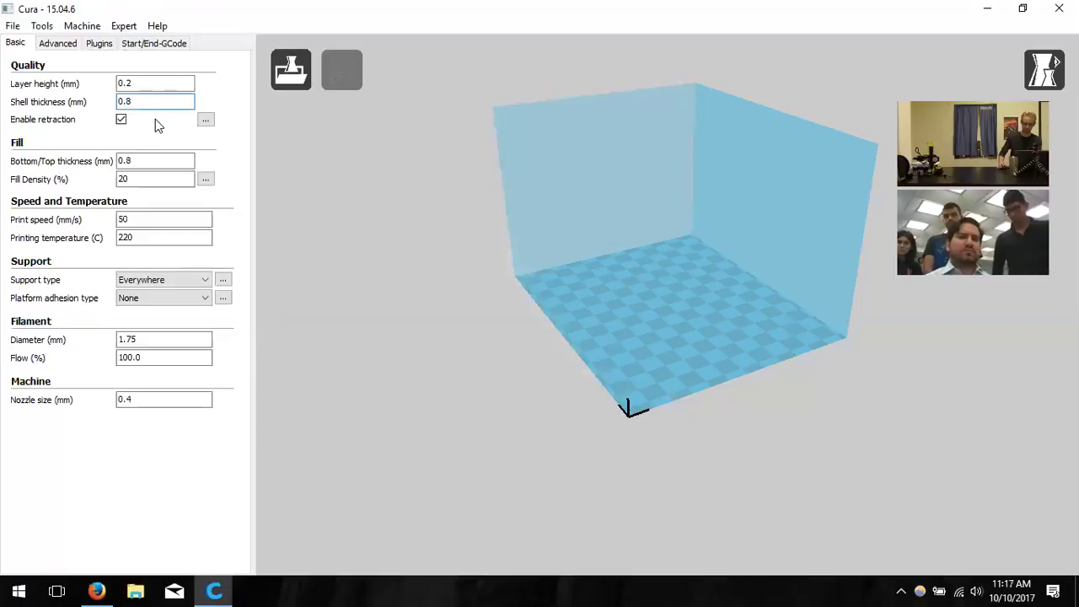
key("Tab")
key("Tab")
key("Tab")
key("Tab")
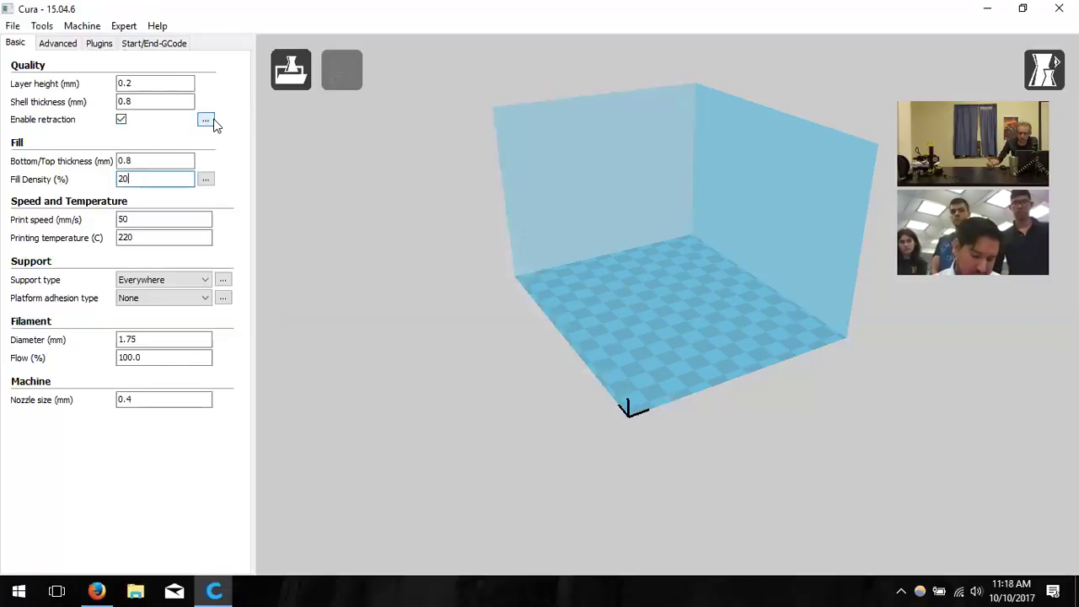
Examine the fill thickness and density settings along with the print speed and printing temperature
left_click(172, 162)
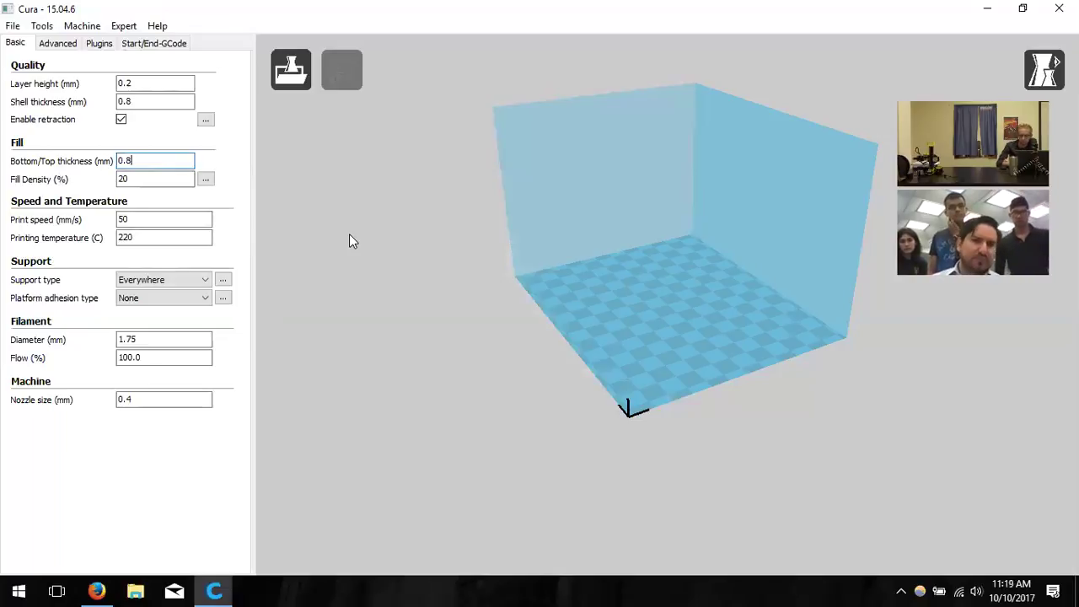
left_click(177, 177)
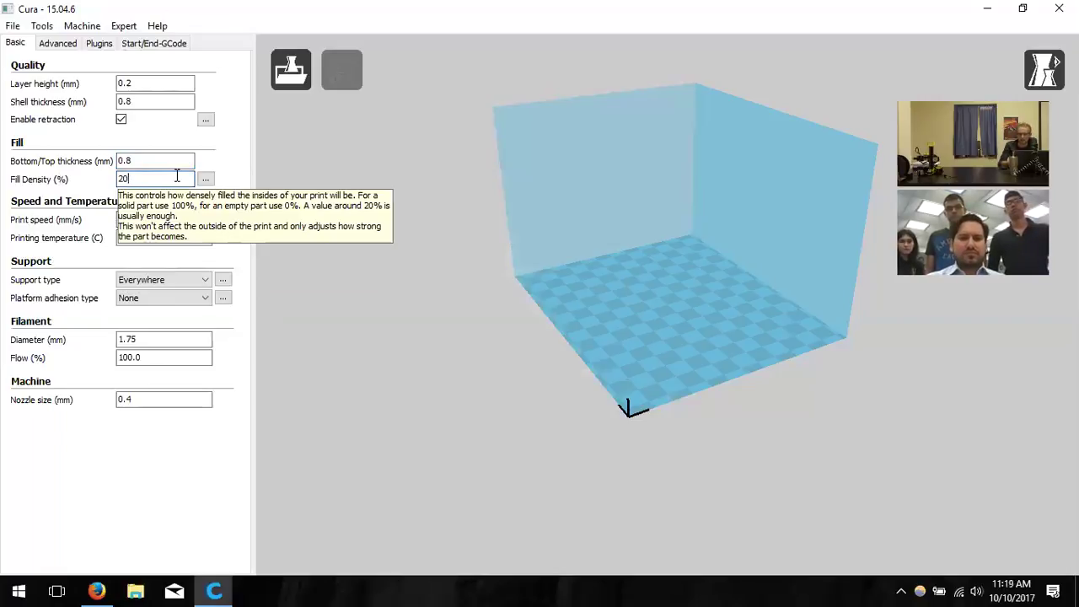
left_click(171, 222)
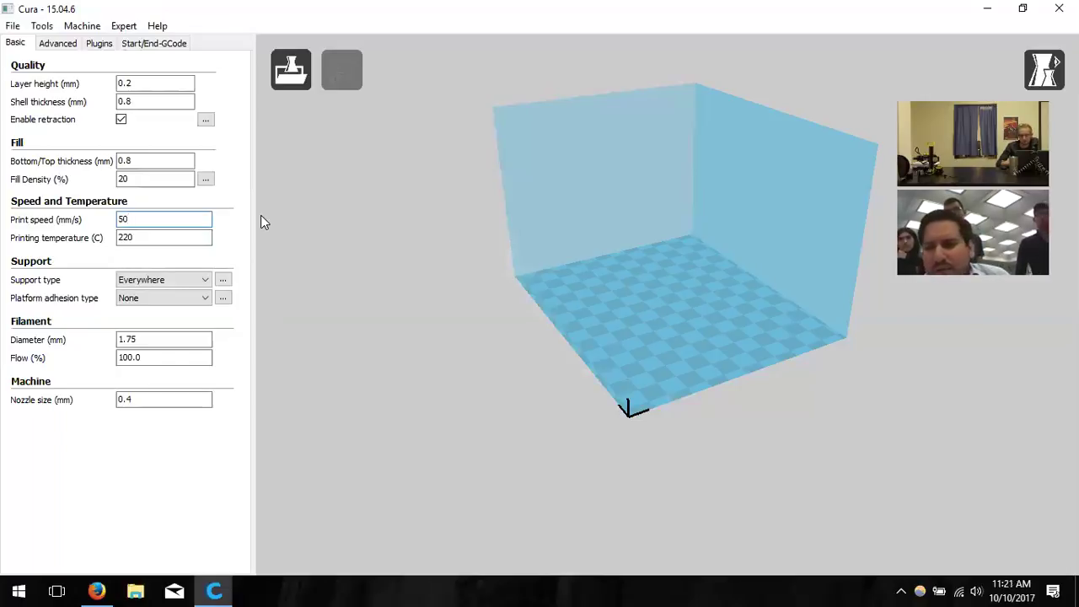
left_click(194, 238)
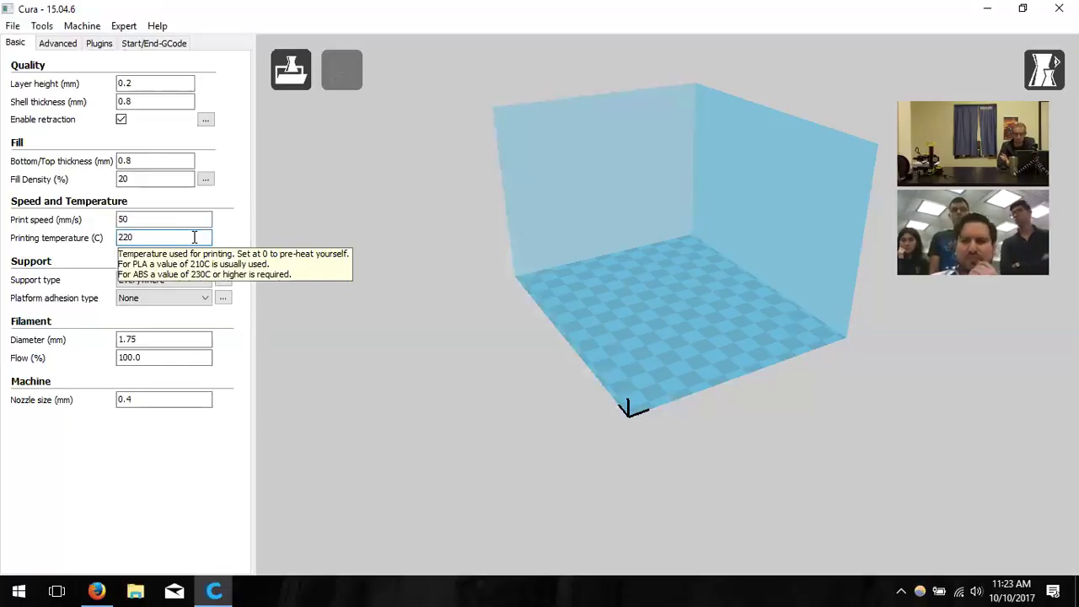
Examine the available support types and the expert support configuration
left_click(192, 280)
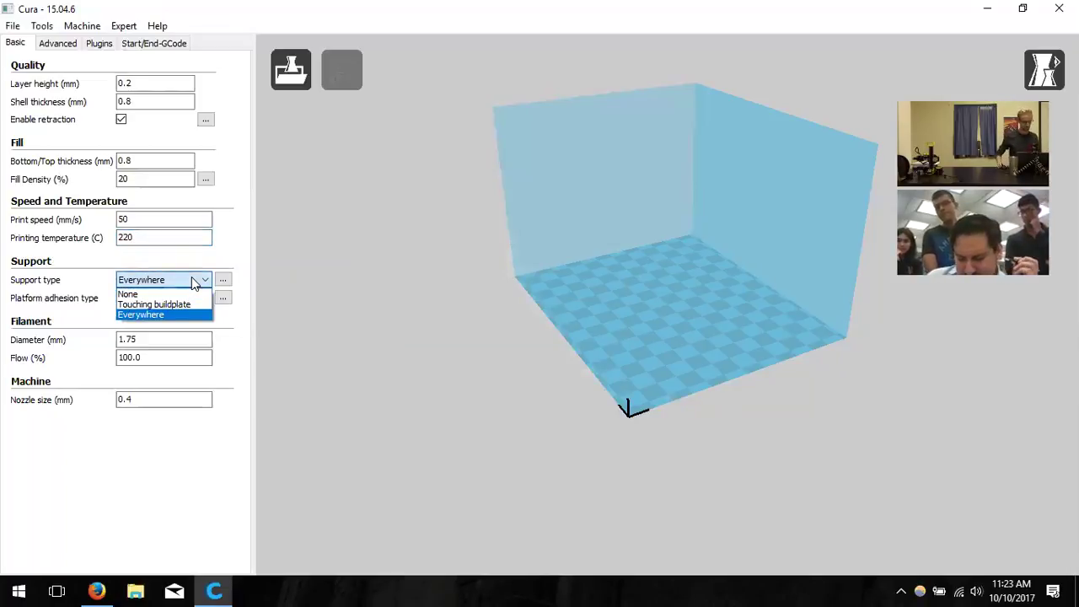
left_click(193, 280)
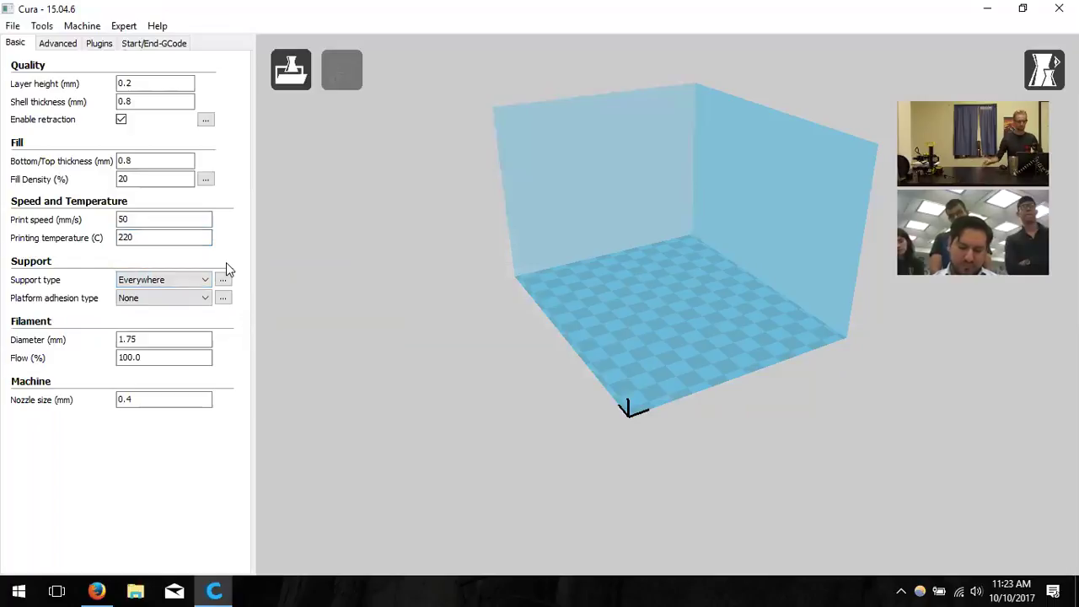
left_click(190, 280)
left_click(195, 279)
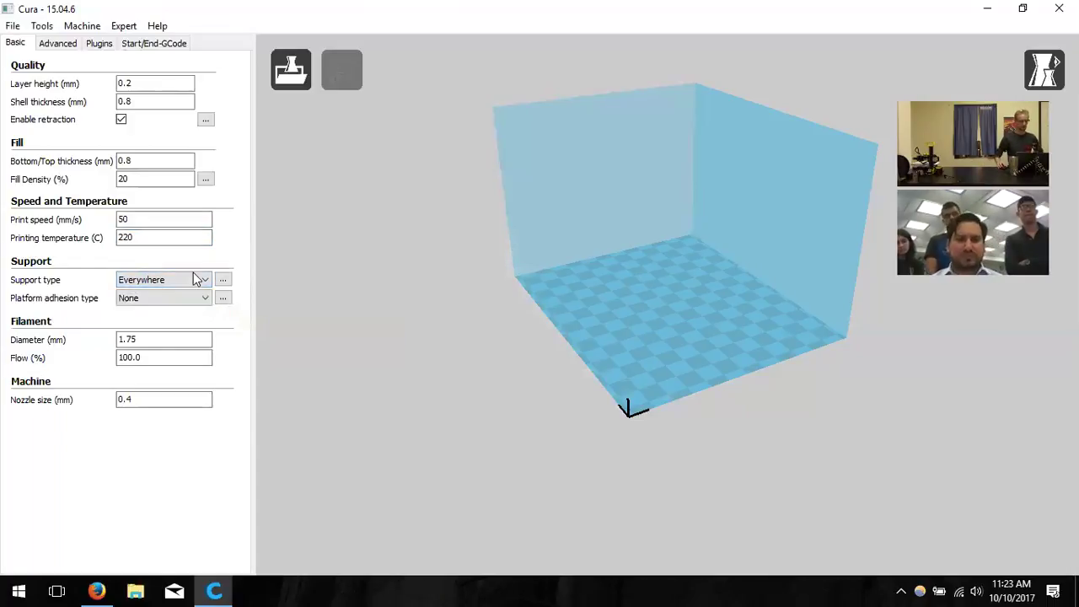
left_click(207, 280)
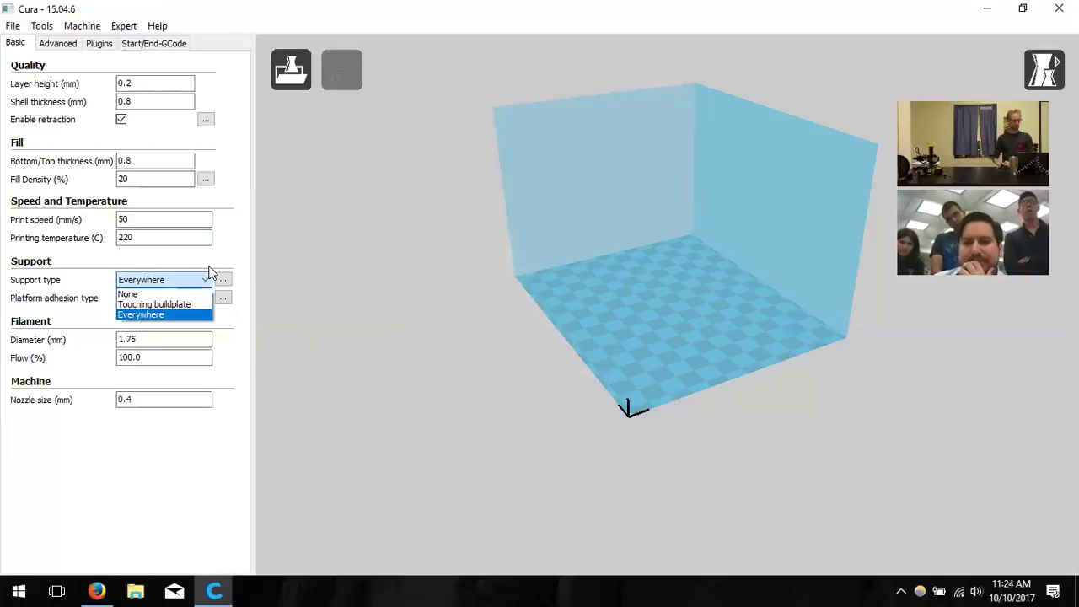
left_click(210, 273)
left_click(224, 279)
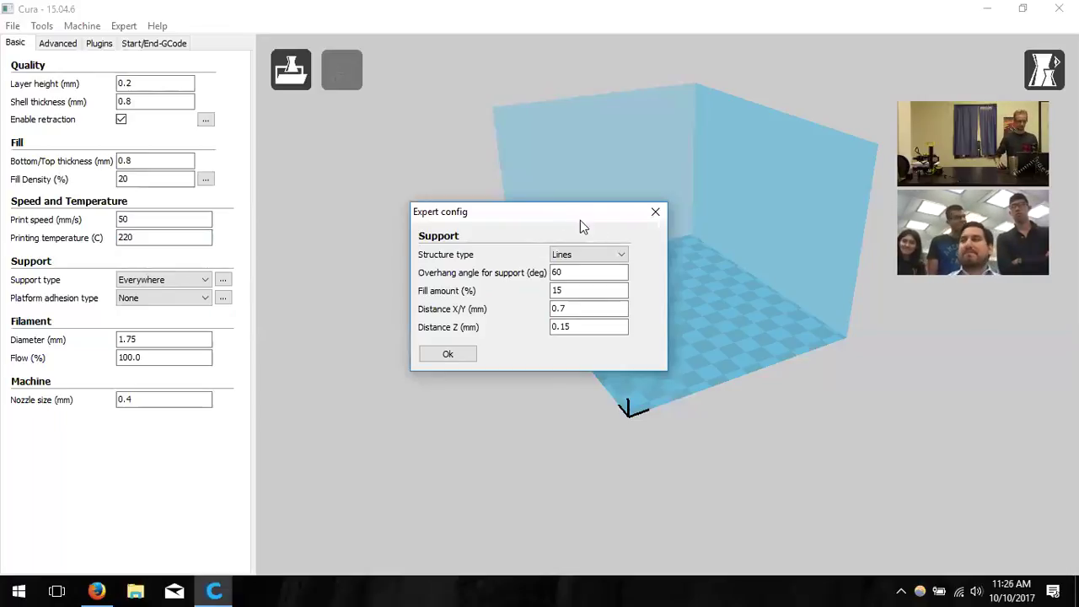
left_click(446, 355)
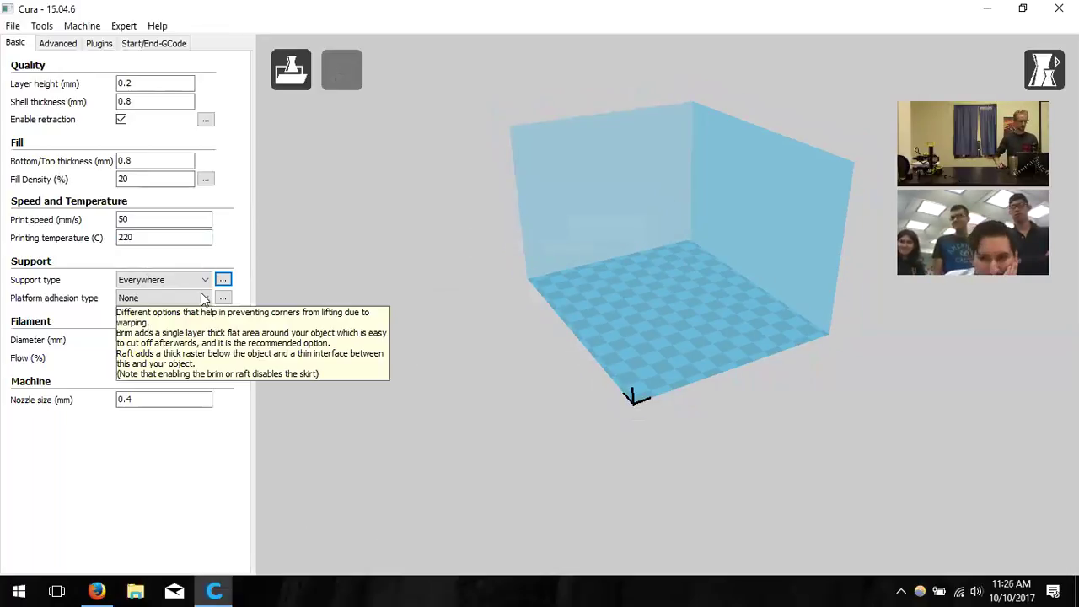
mouse_move(200, 290)
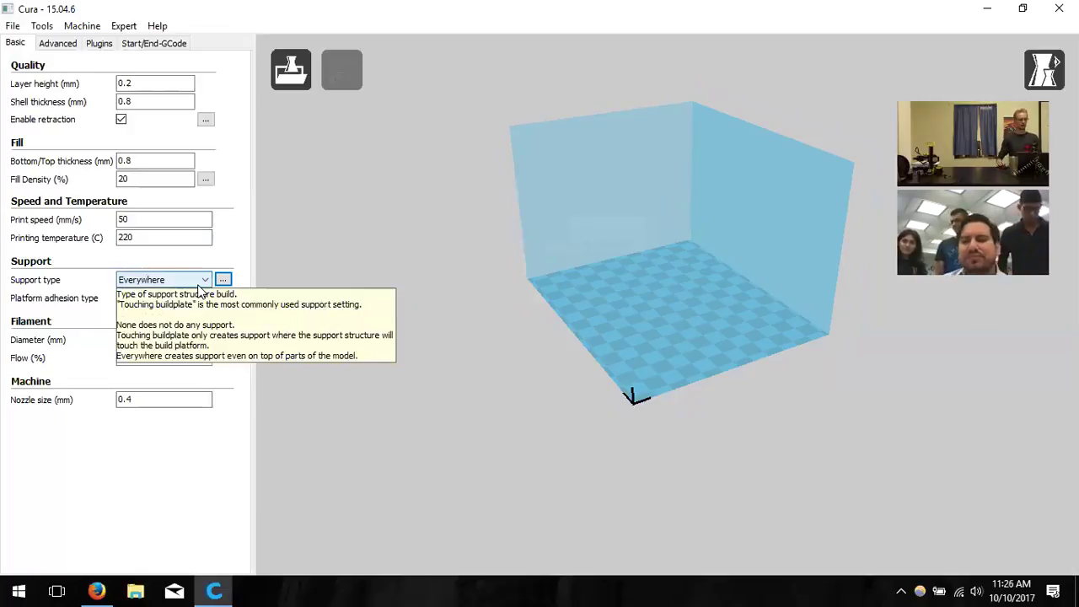
left_click(198, 285)
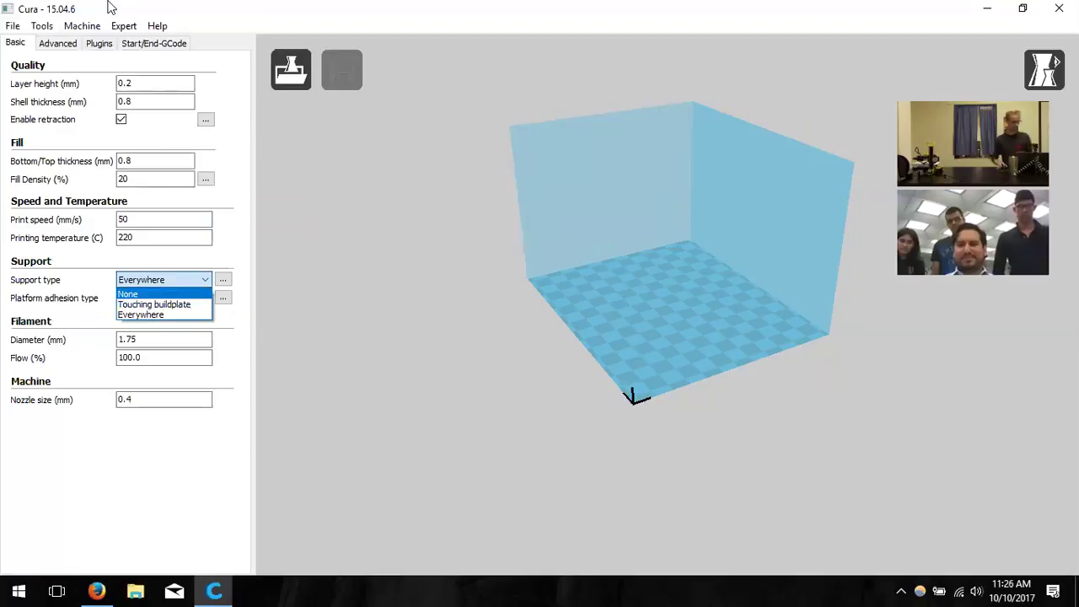
Load the 3D model from the 4D Object folder inside STL & OBJ onto the build plate
left_click(280, 79)
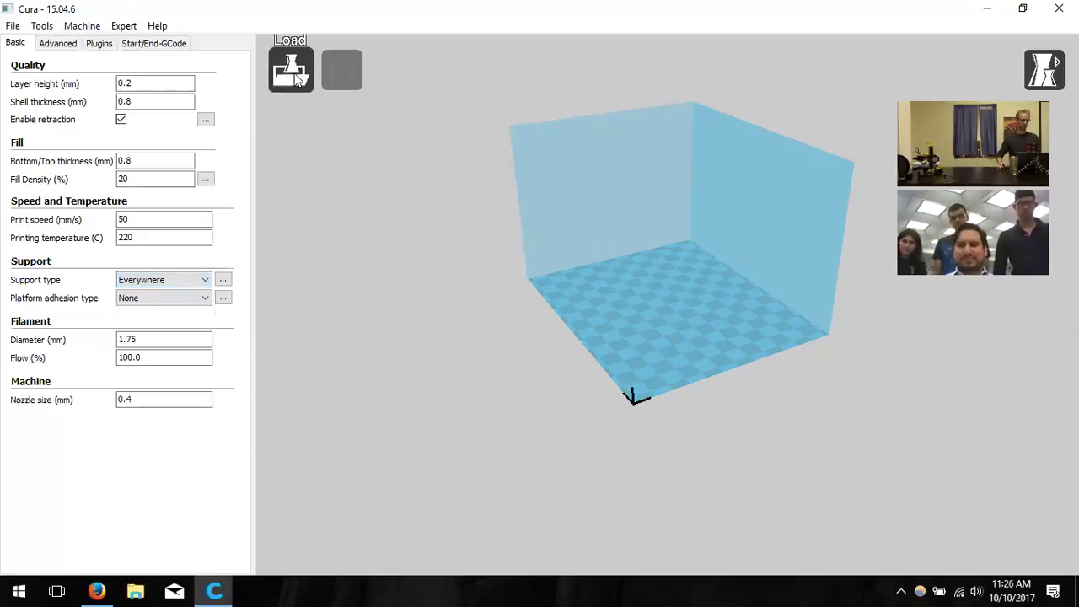
left_click(281, 83)
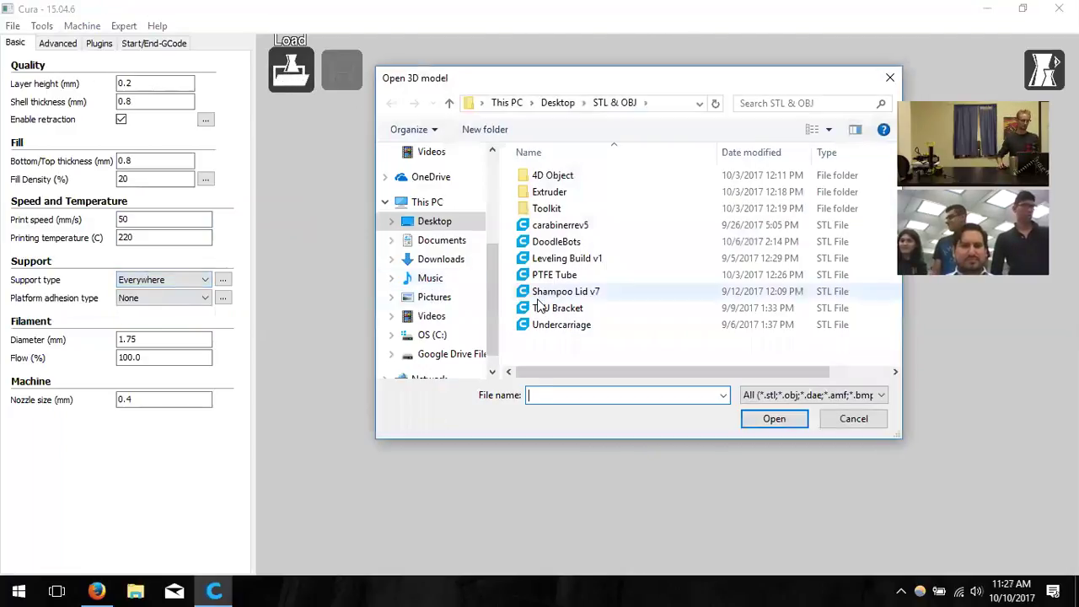
double_click(548, 175)
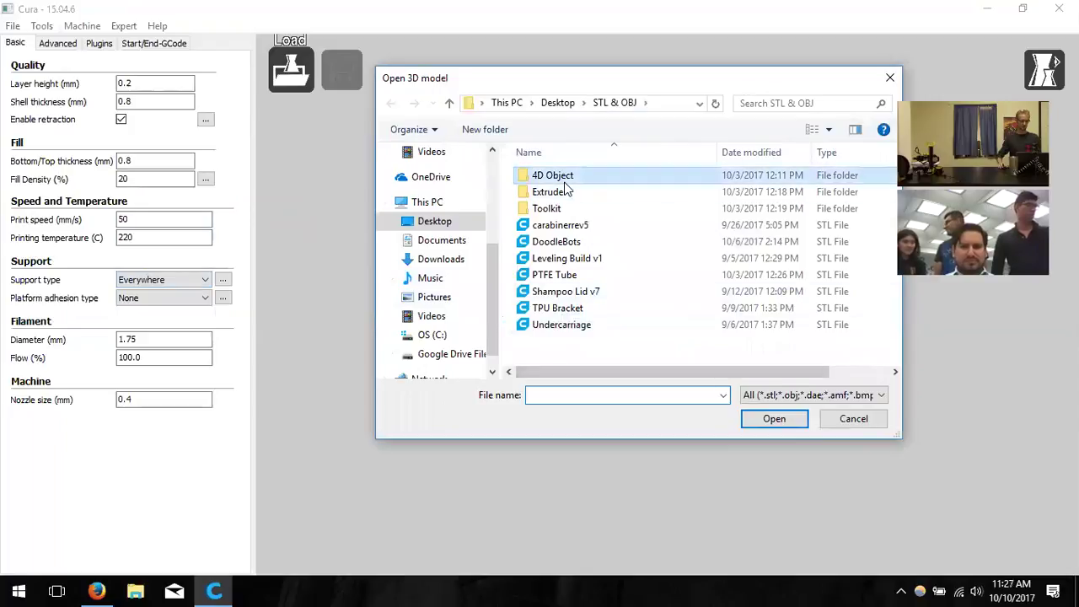
double_click(552, 258)
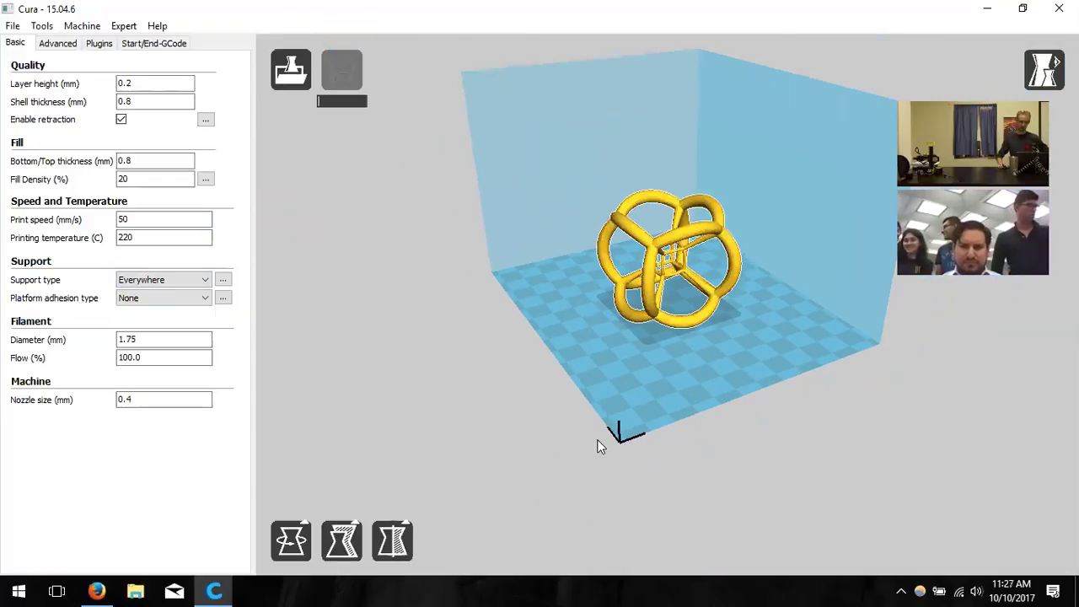
Set the support type for the loaded model to Touching buildplate
scroll(725, 371, "up", 2)
mouse_move(736, 364)
right_mouse_down()
mouse_move(728, 376)
mouse_move(684, 364)
mouse_move(739, 356)
mouse_move(756, 365)
right_mouse_up()
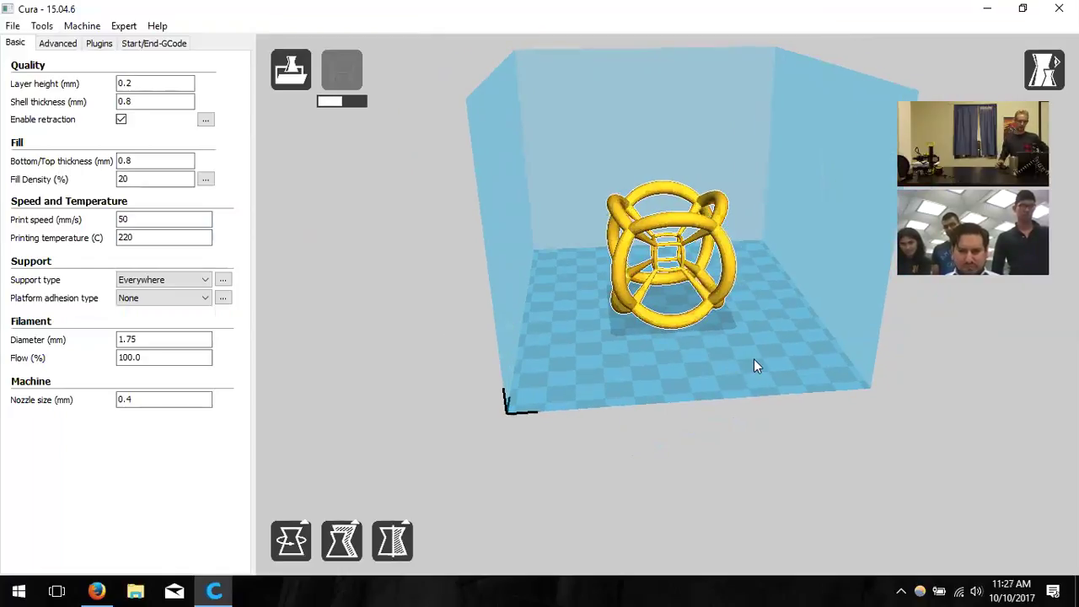
scroll(754, 359, "up", 5)
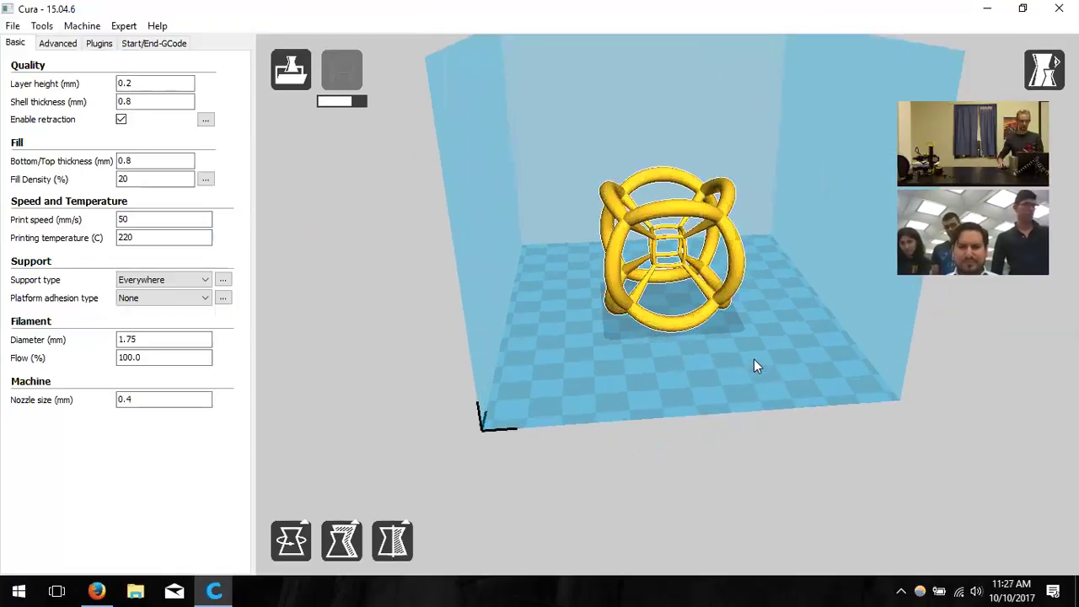
left_click(143, 282)
left_click(155, 305)
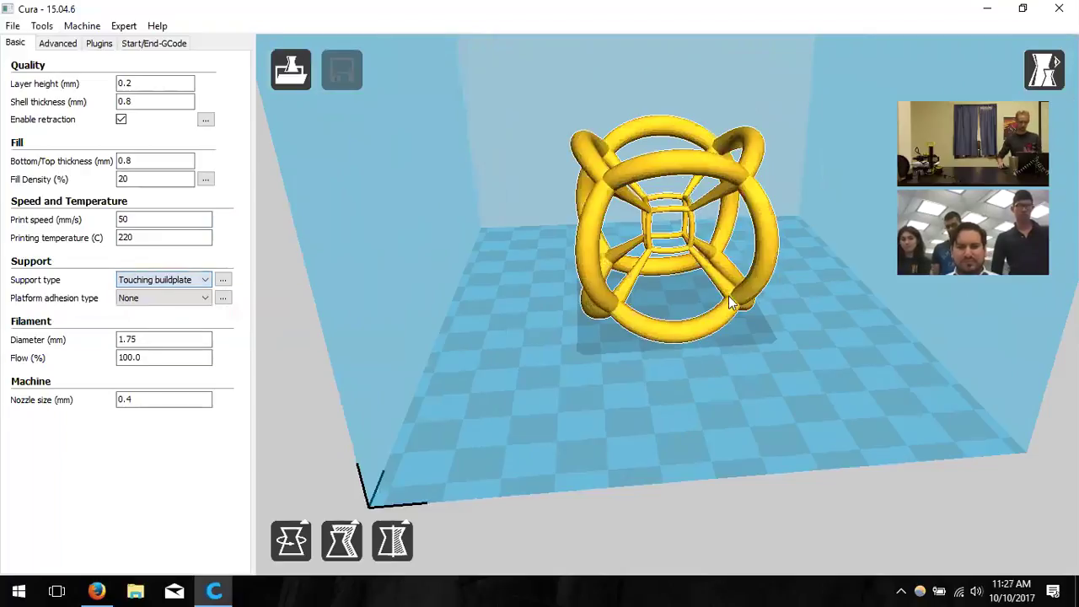
Inspect the model from below and the front, and switch to the layer view to examine its toolpath and supports
right_click_drag(730, 419, 726, 275)
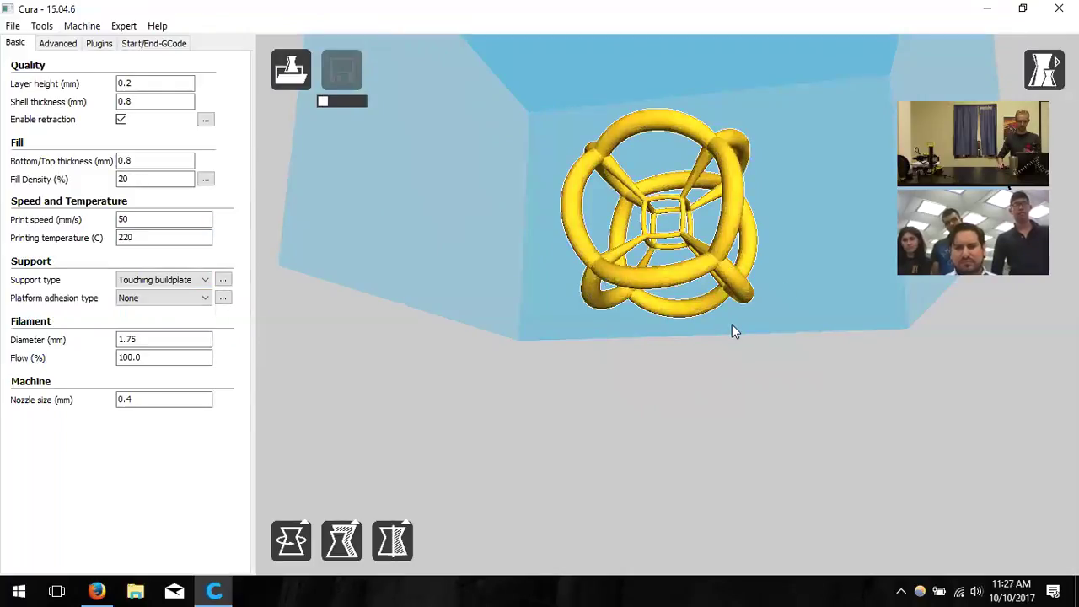
right_click_drag(732, 327, 617, 292)
right_click_drag(696, 217, 689, 270)
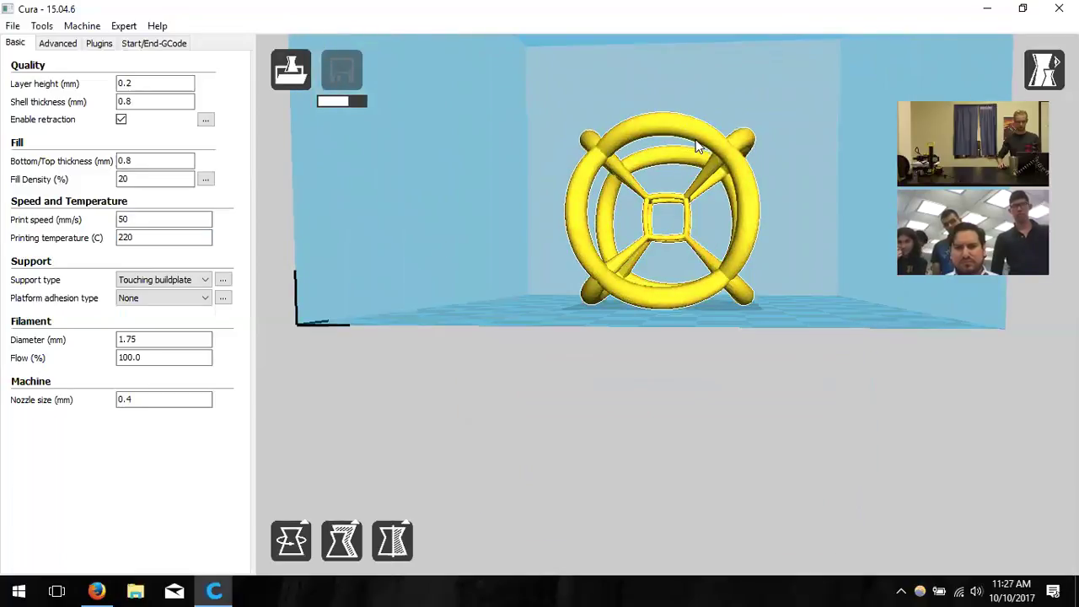
left_click(1043, 56)
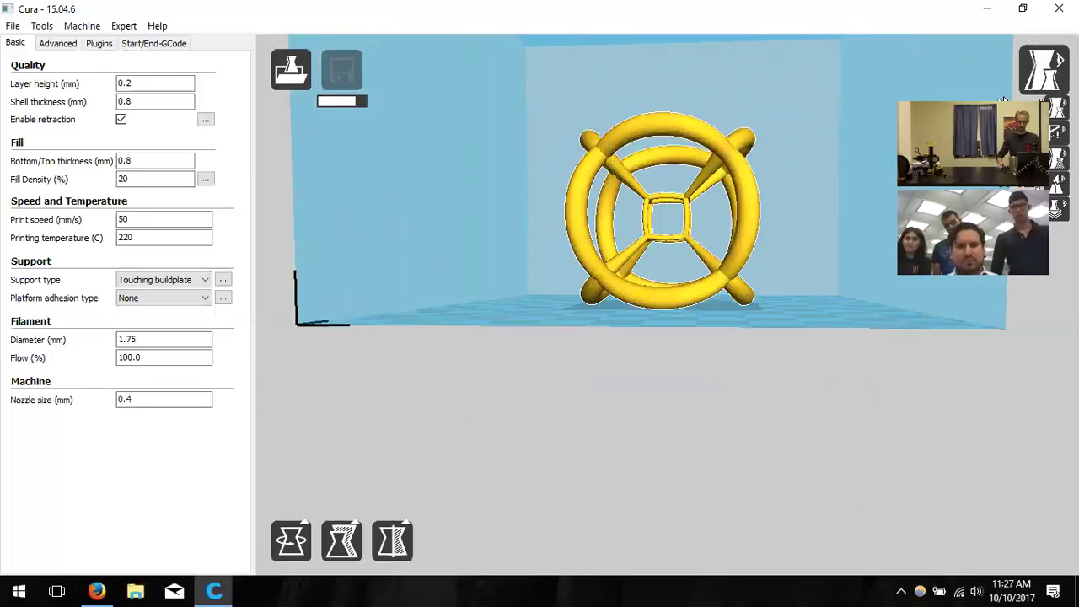
left_click(1050, 206)
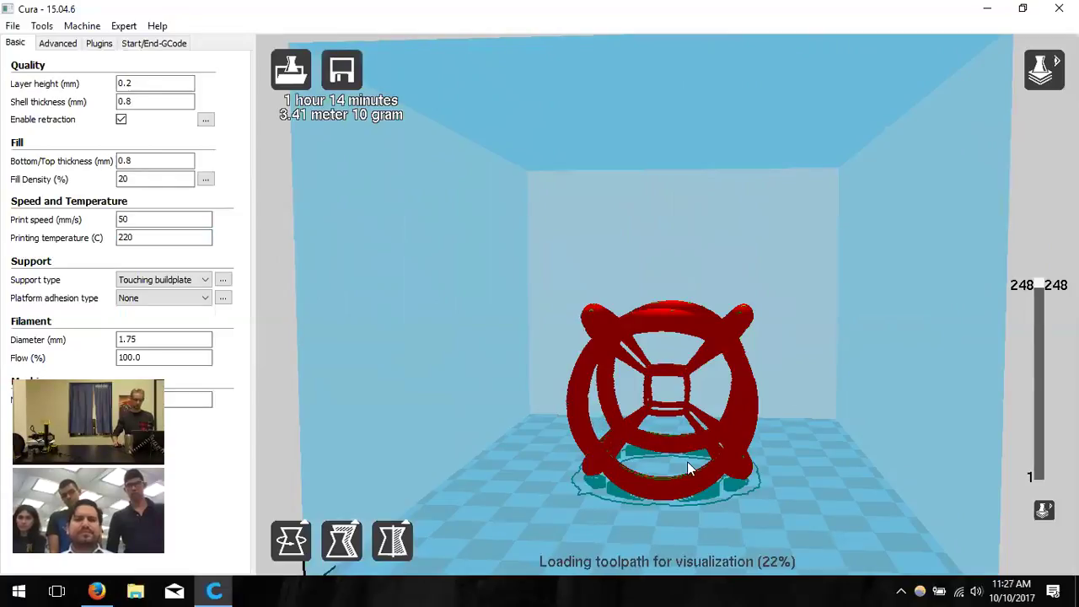
right_click_drag(637, 486, 672, 514)
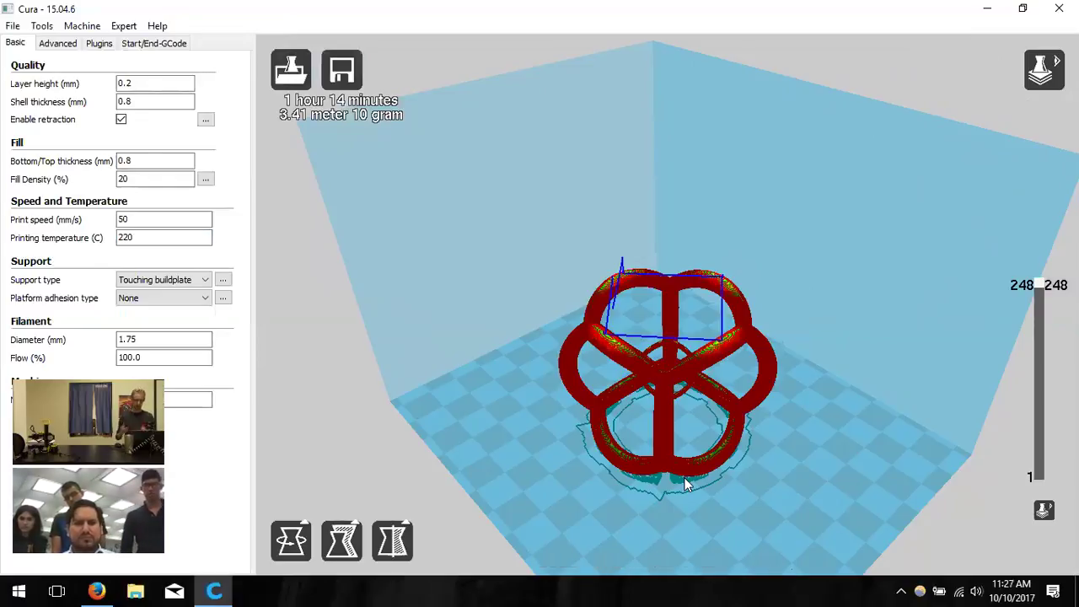
Examine the build-plate supports under the sliced model from above, from below and at plate level
right_click_drag(684, 485, 680, 411)
right_click_drag(624, 254, 558, 267)
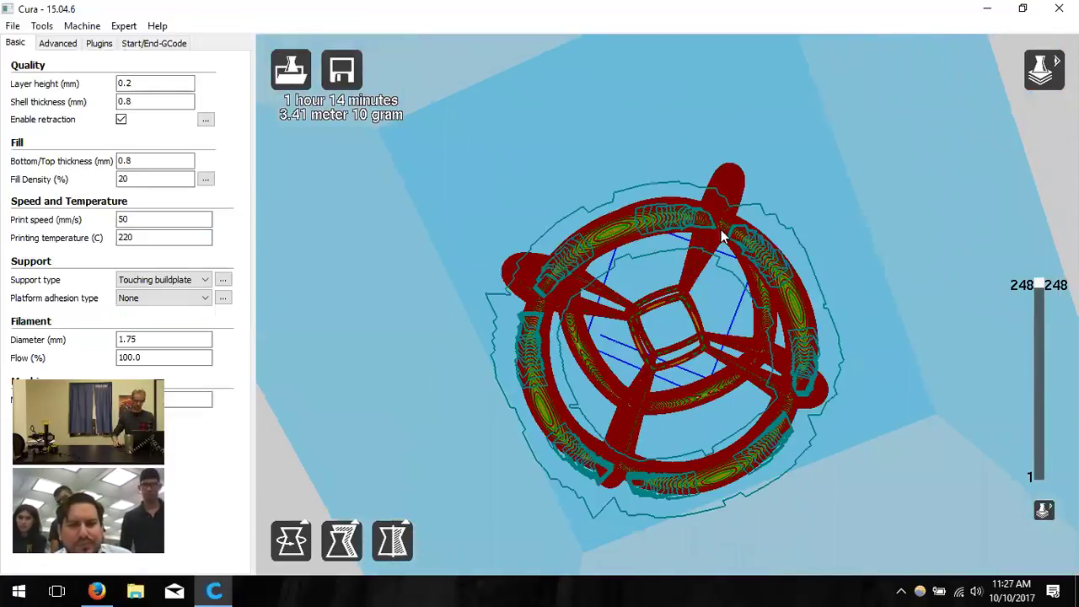
right_click_drag(724, 236, 744, 282)
right_click_drag(686, 465, 654, 512)
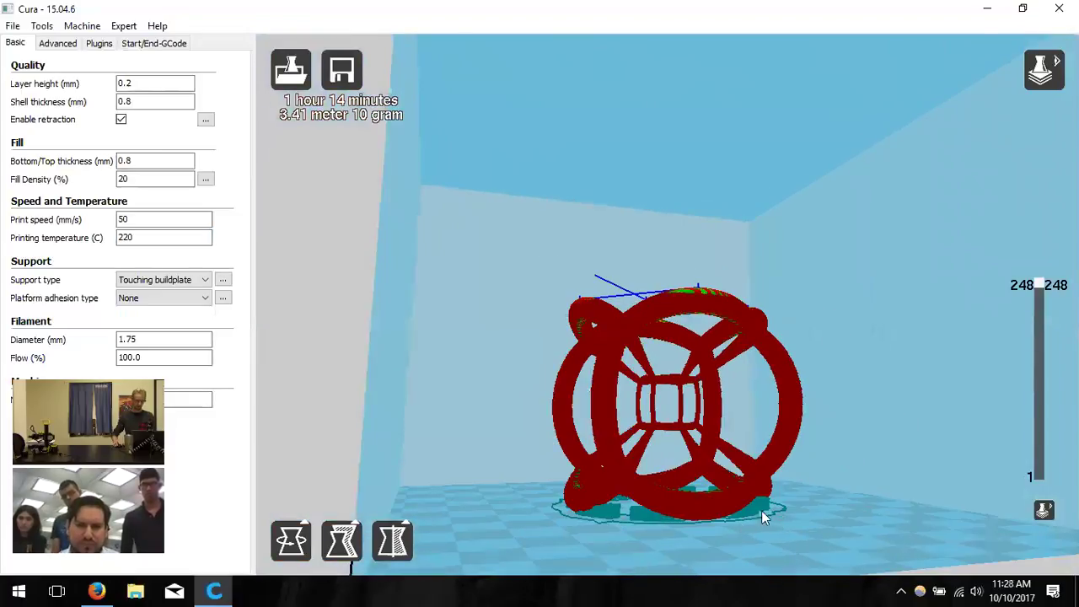
Set the support type to Everywhere and bring up the view mode choices
left_click(162, 282)
left_click(184, 315)
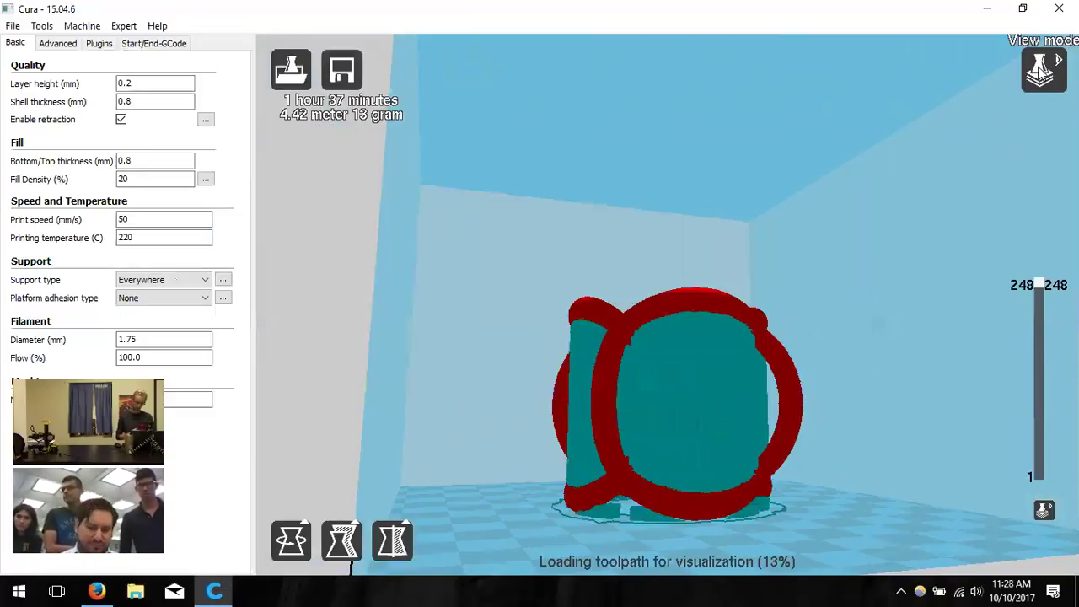
left_click(1041, 73)
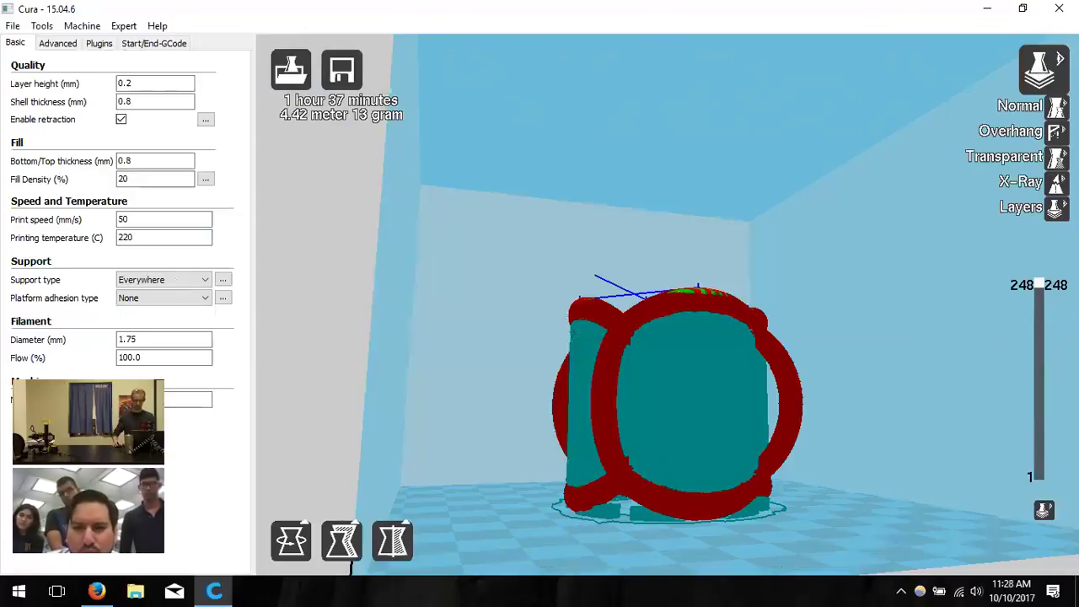
Lower the displayed layer to 232 and 77, examining the infill and the everywhere supports at each height
left_click_drag(1039, 285, 1039, 298)
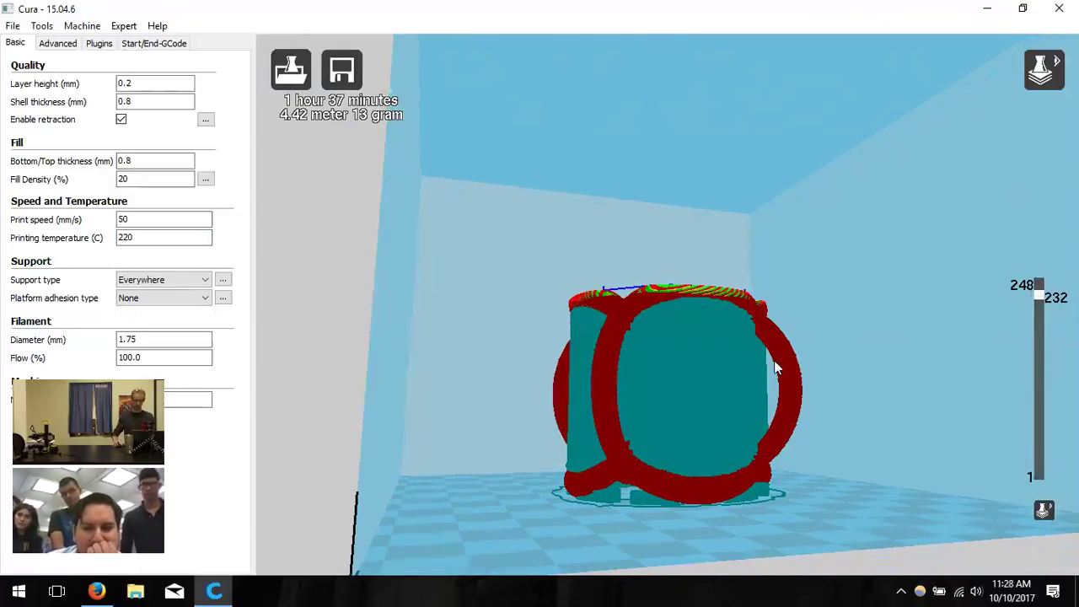
right_click_drag(774, 364, 766, 422)
scroll(767, 422, "up", 5)
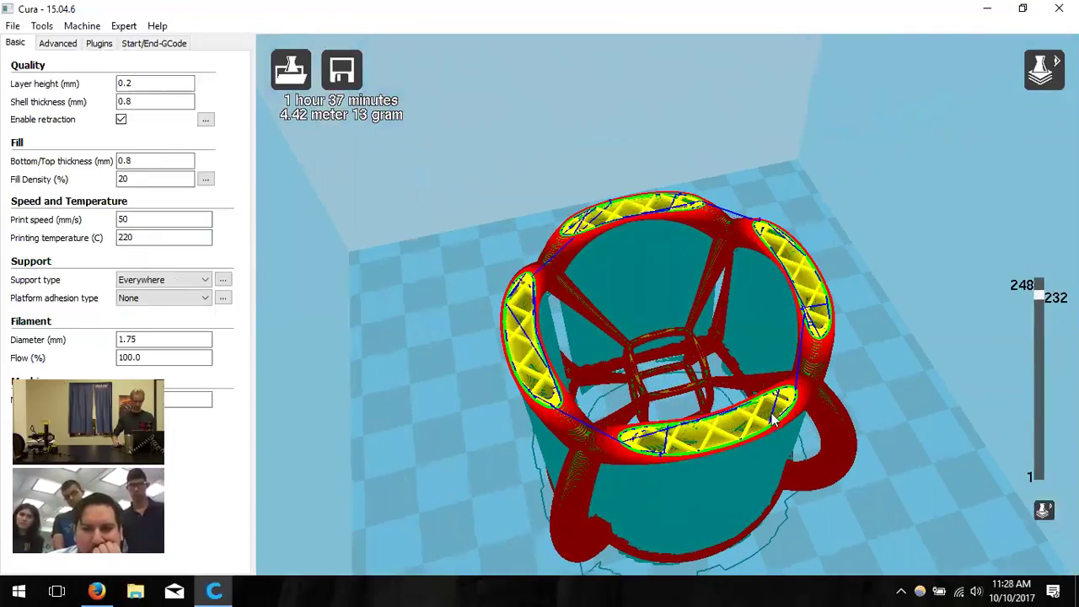
scroll(945, 377, "up", 1)
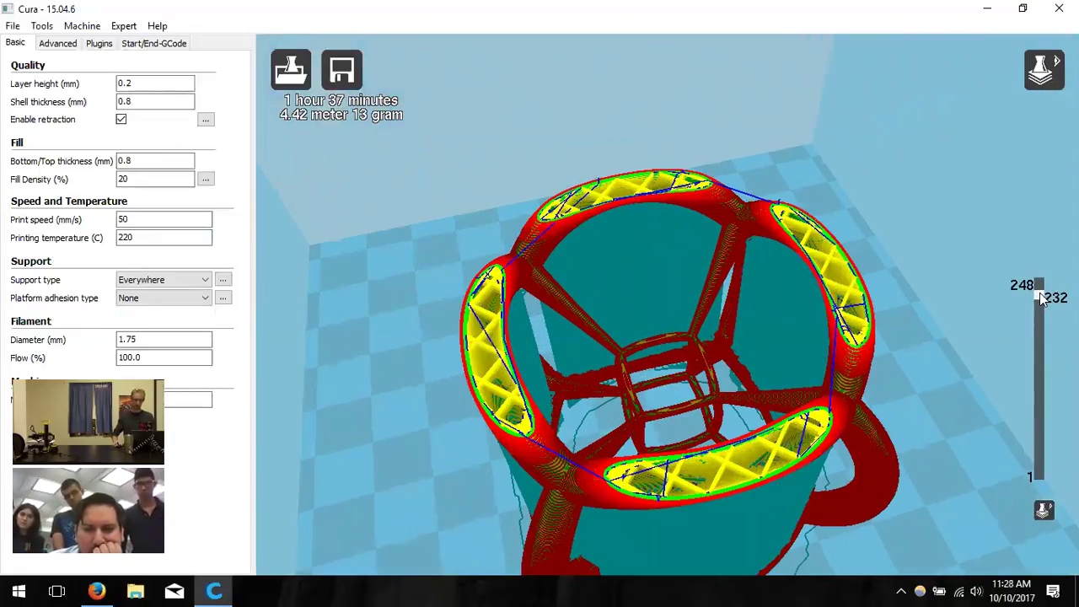
left_click_drag(1042, 313, 1046, 426)
scroll(732, 384, "down", 1)
right_click_drag(686, 364, 709, 369)
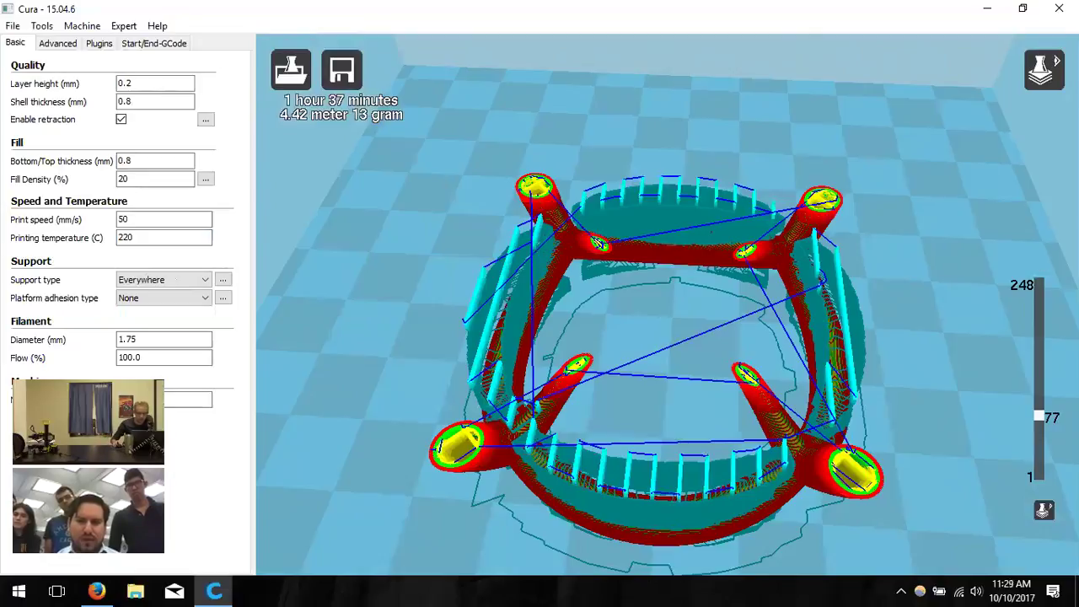
Examine the support pattern at layers 1 and 9, and raise the display to layer 119 to view the support walls from several sides
left_click_drag(1037, 420, 1043, 527)
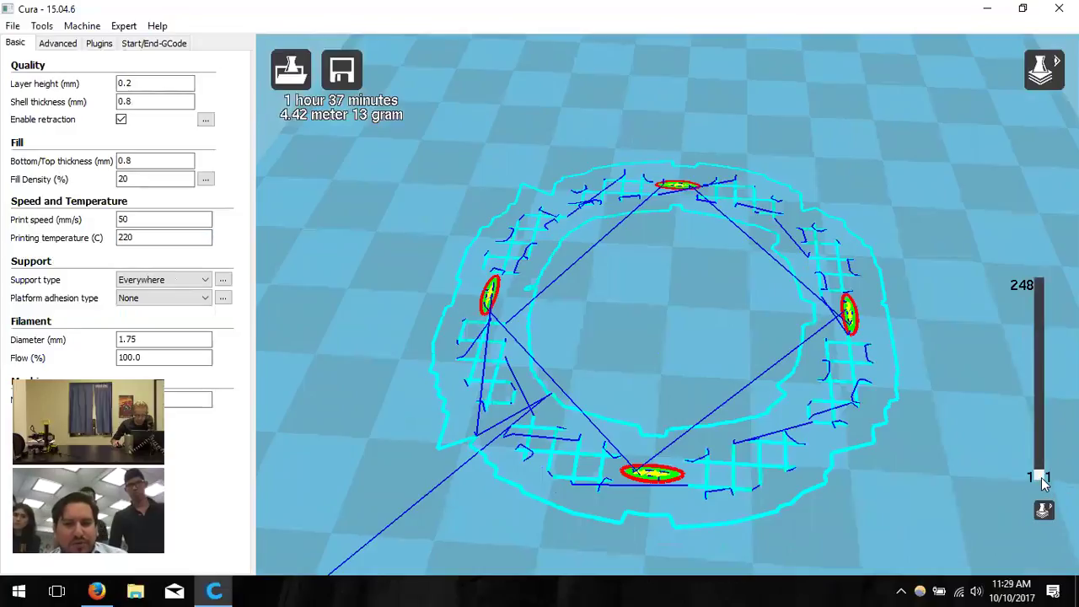
left_click_drag(1044, 479, 1046, 474)
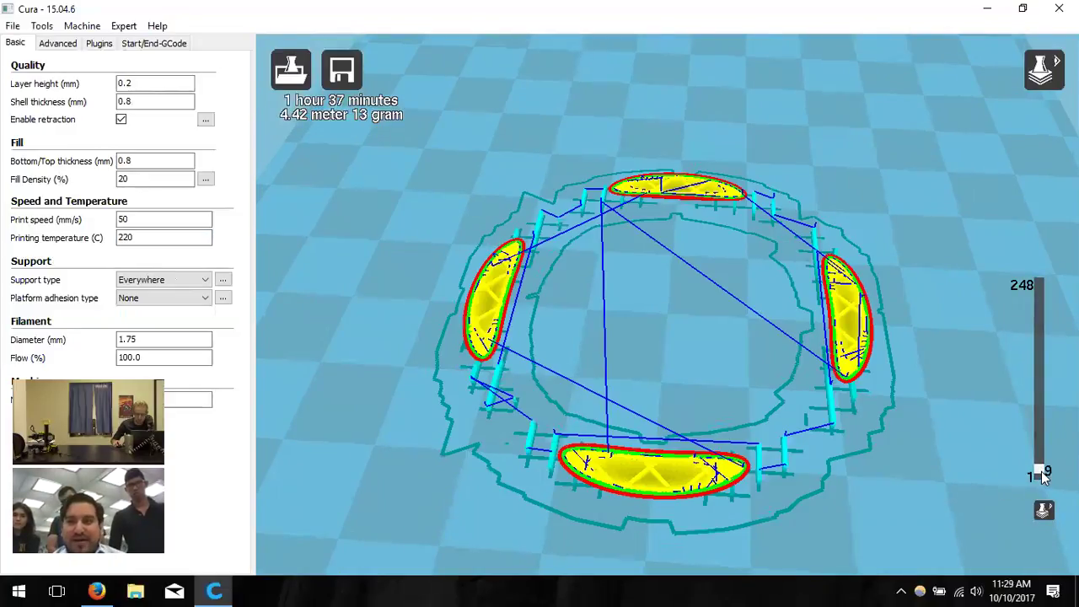
left_click_drag(1044, 477, 1036, 389)
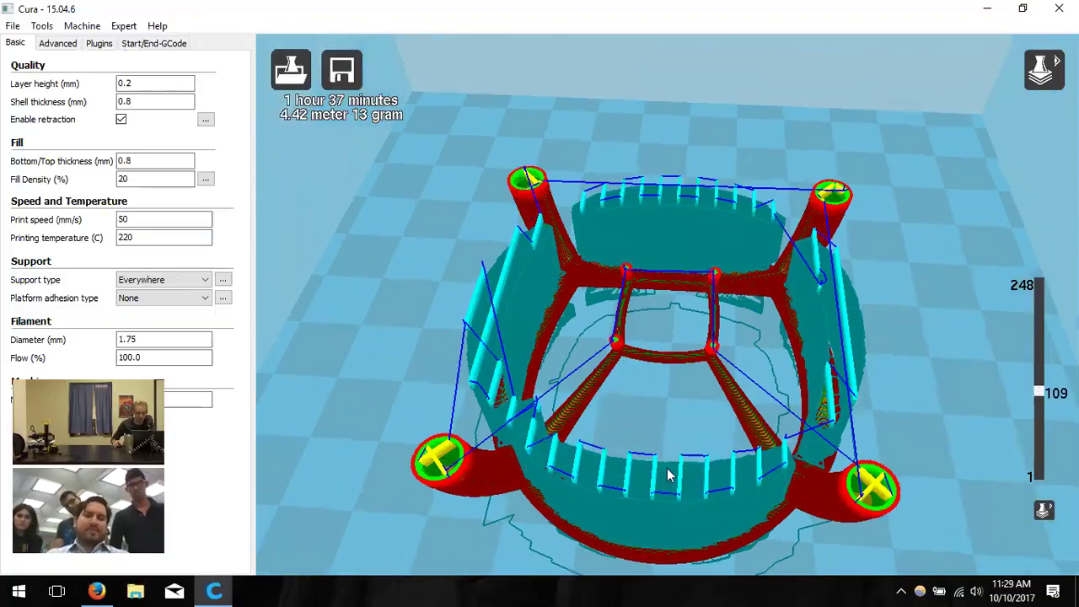
right_click_drag(626, 433, 784, 394)
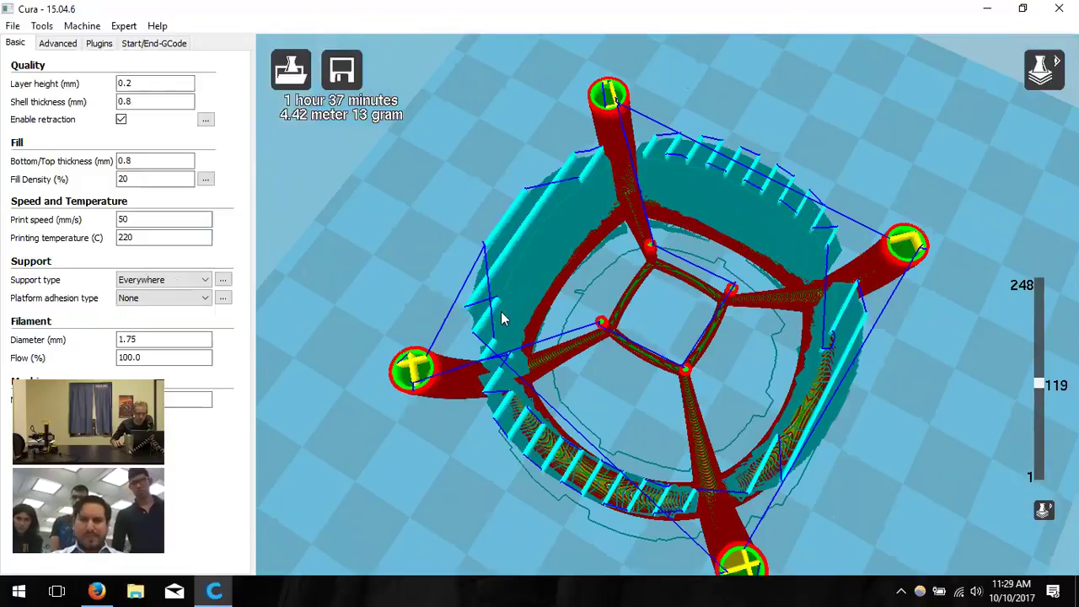
right_click_drag(947, 404, 903, 409)
right_click_drag(844, 389, 687, 447)
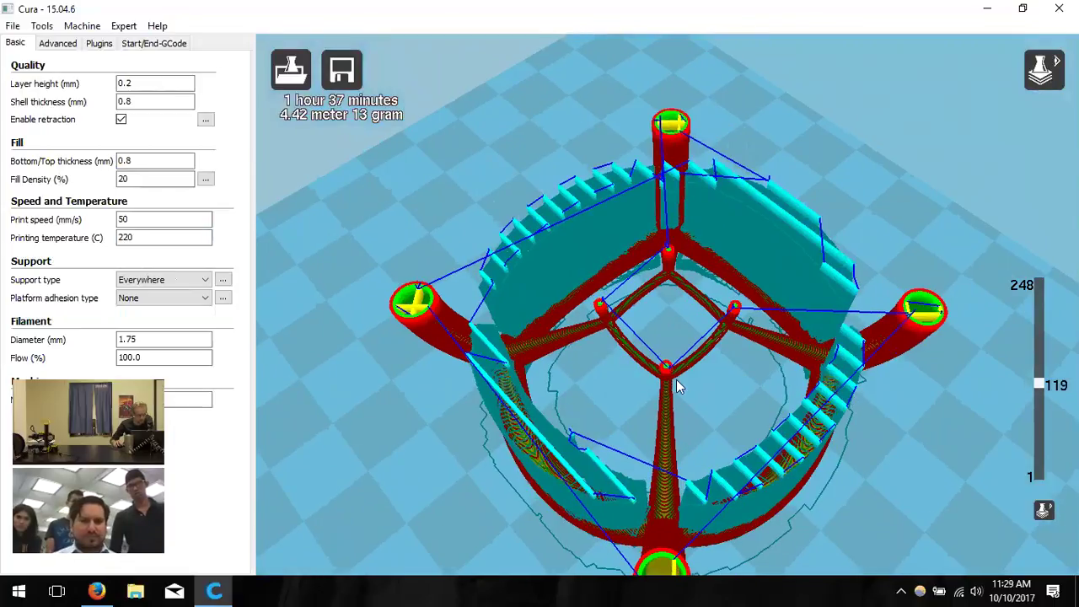
right_click_drag(677, 386, 717, 389)
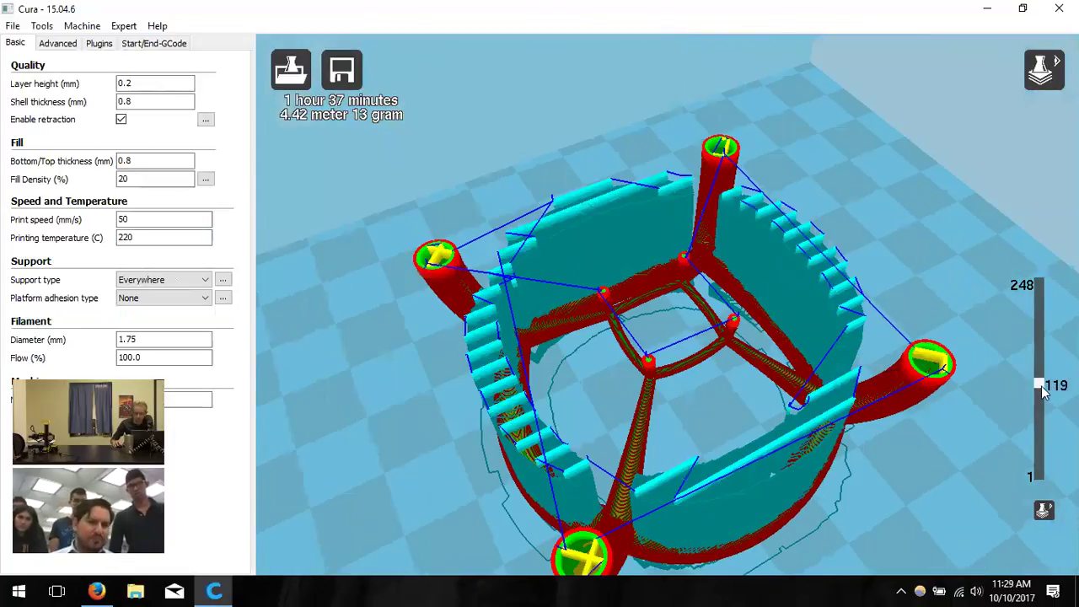
Show the whole sliced model up to layer 248, and lower the displayed layer to 179
left_click_drag(1052, 385, 1046, 266)
right_click_drag(955, 341, 782, 468)
right_click_drag(791, 412, 743, 376)
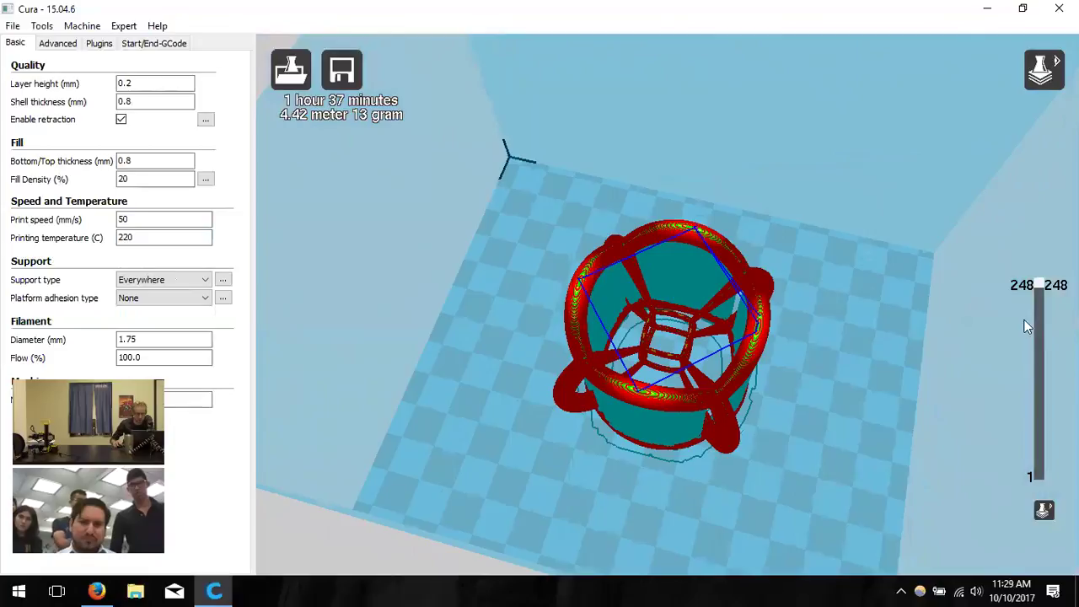
left_click_drag(1043, 289, 1042, 338)
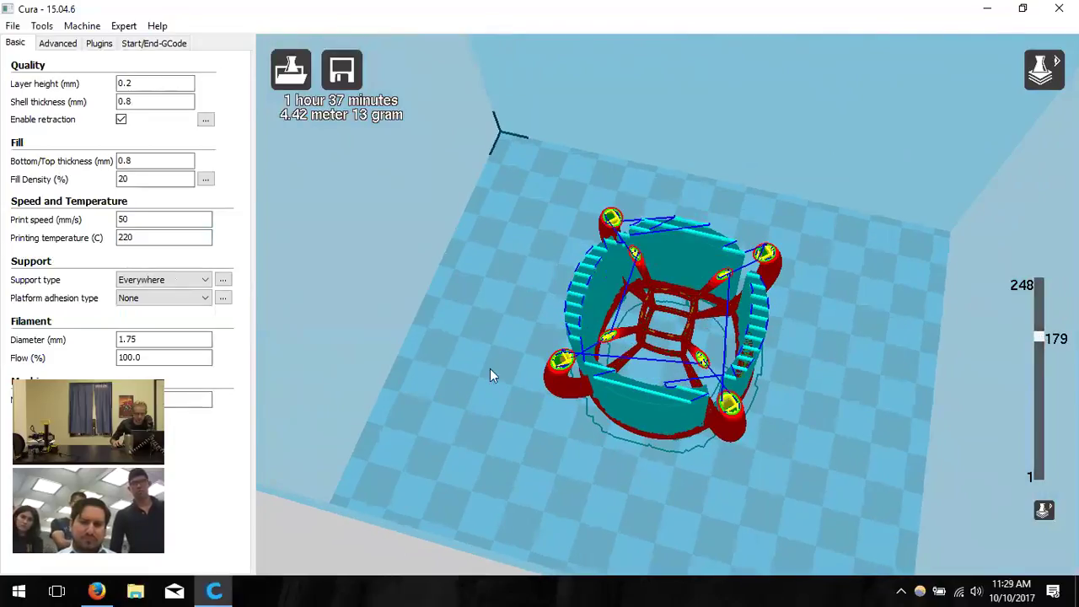
Compare the single-layer display of layer 179 with the multi-layer display, and view the model from above
left_click(1045, 510)
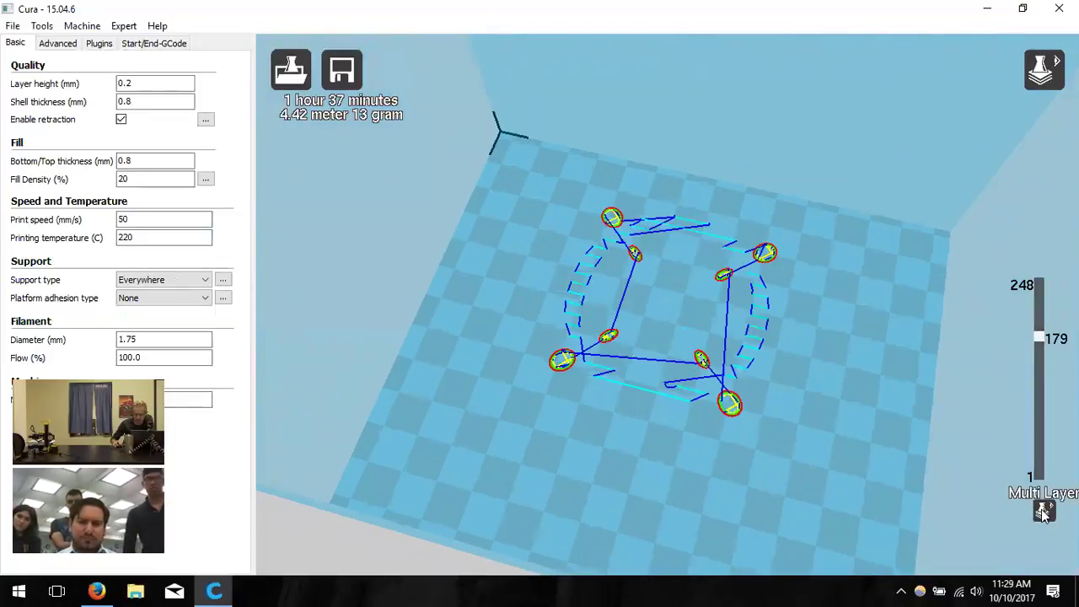
left_click(1044, 511)
right_click_drag(754, 400, 545, 383)
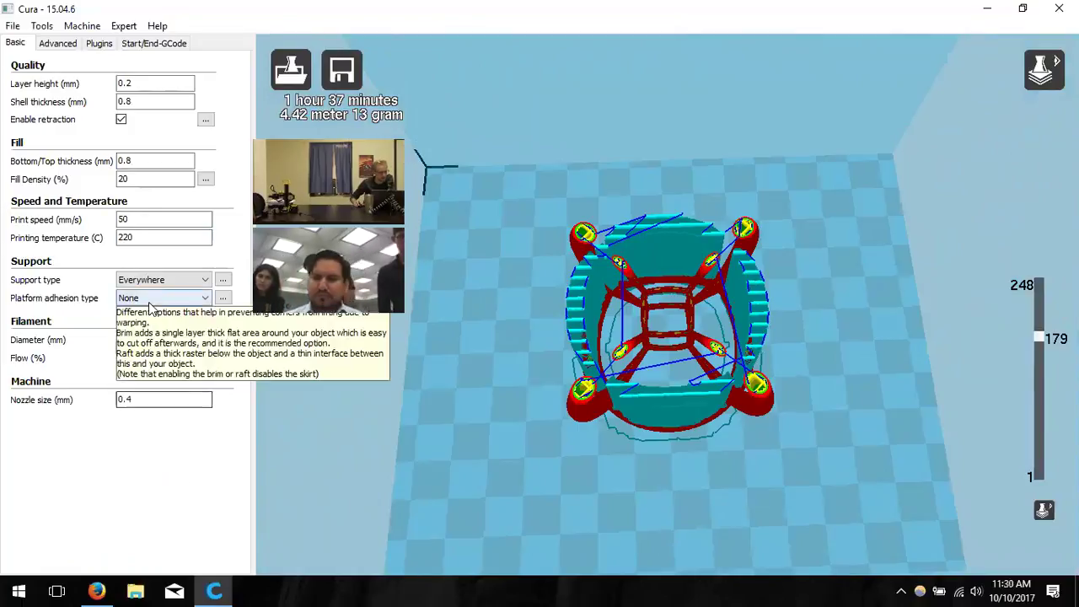
right_click_drag(684, 360, 404, 329)
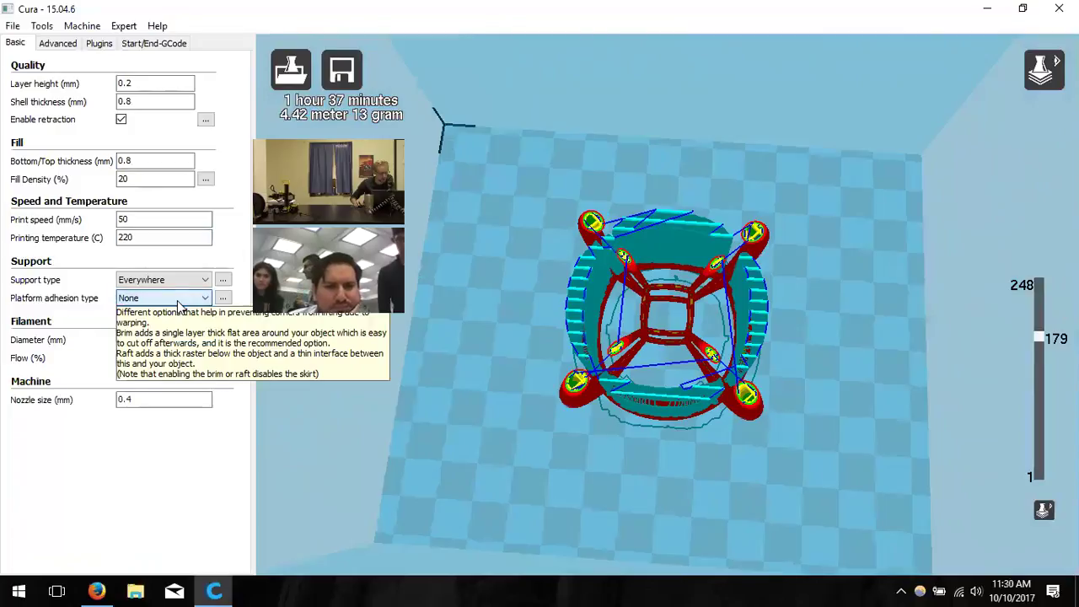
Set the support type to None
left_click(177, 300)
left_click(178, 301)
left_click(184, 282)
left_click(169, 292)
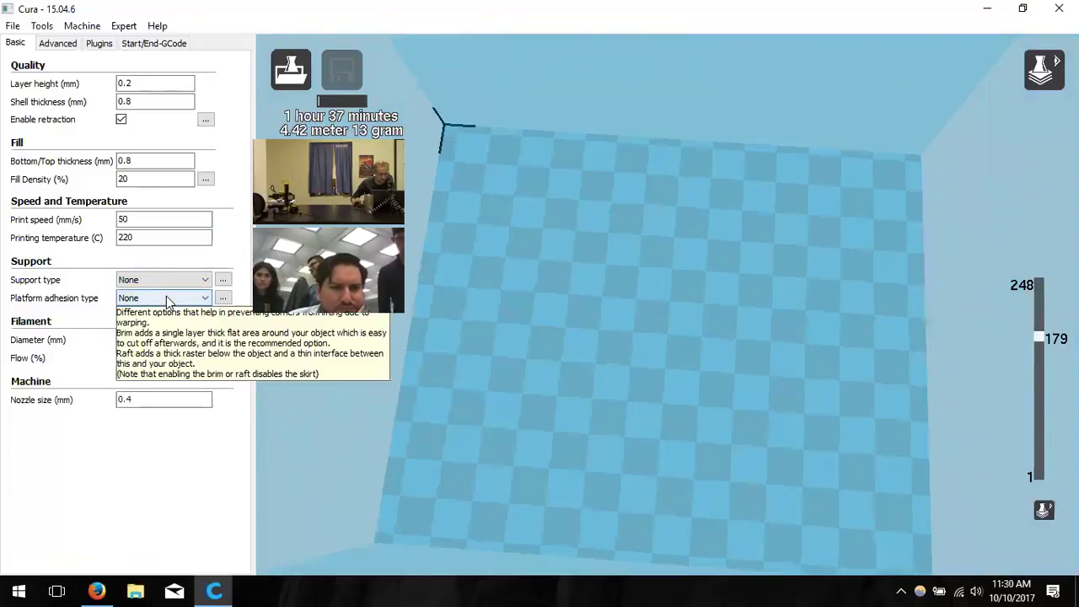
Set the platform adhesion type to Brim and examine the brim around the model's contact areas up close
left_click(166, 301)
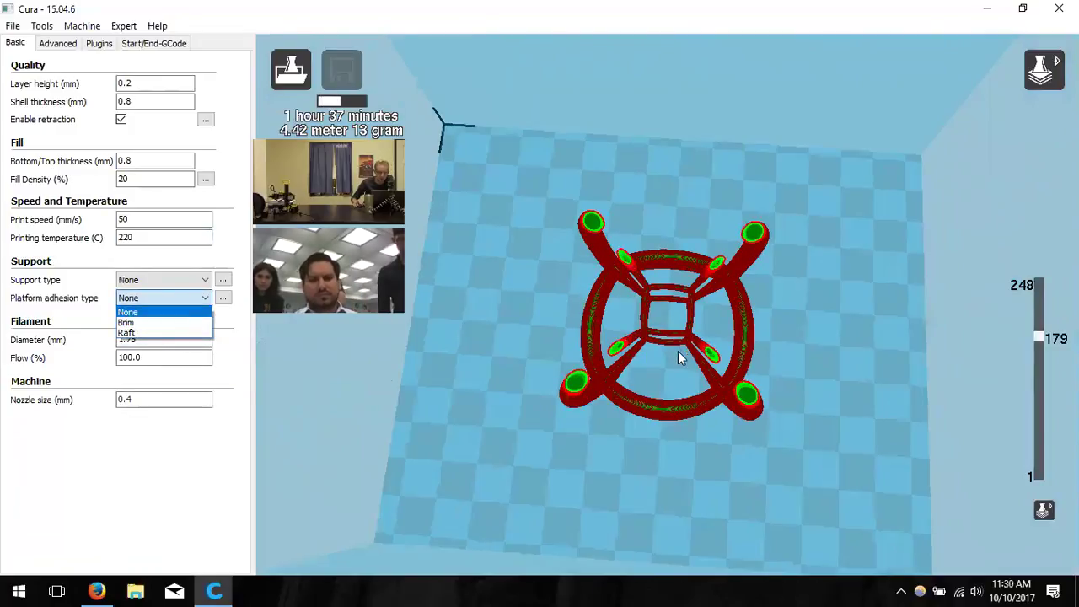
left_click(161, 324)
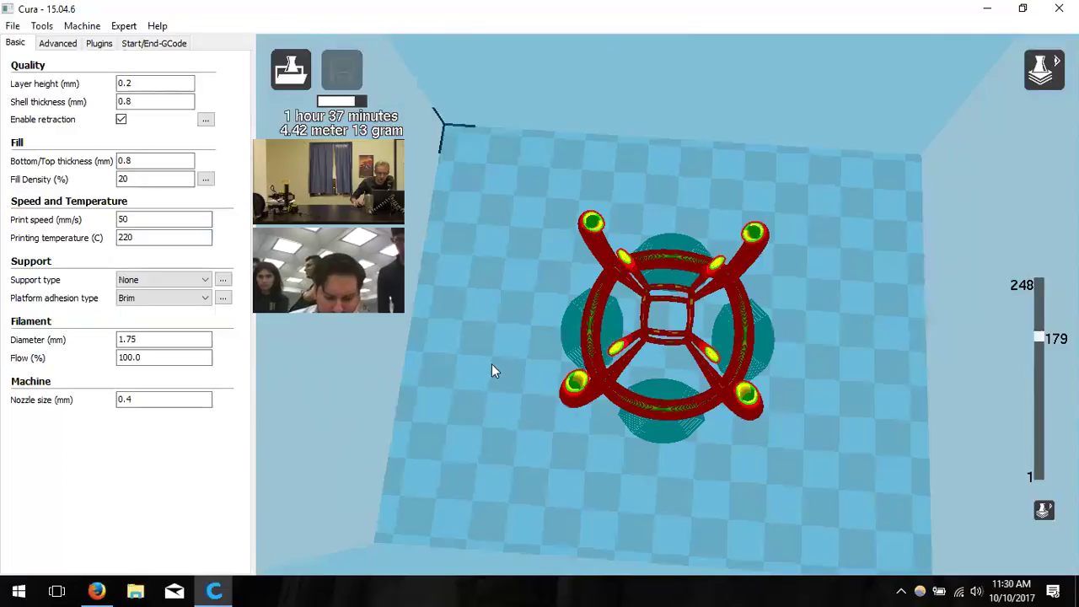
scroll(568, 349, "up", 2)
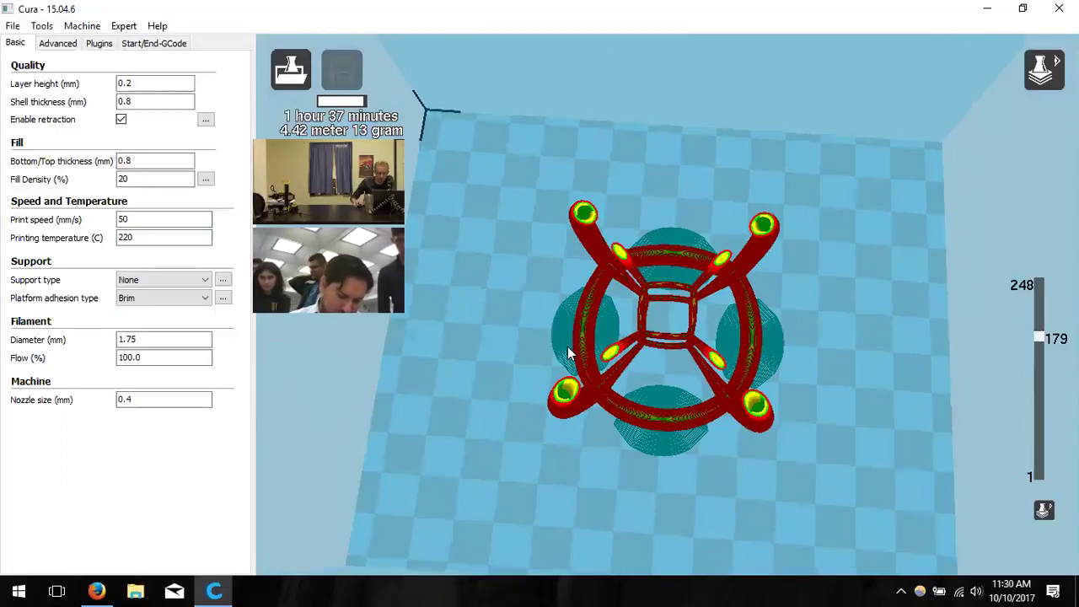
scroll(567, 347, "up", 2)
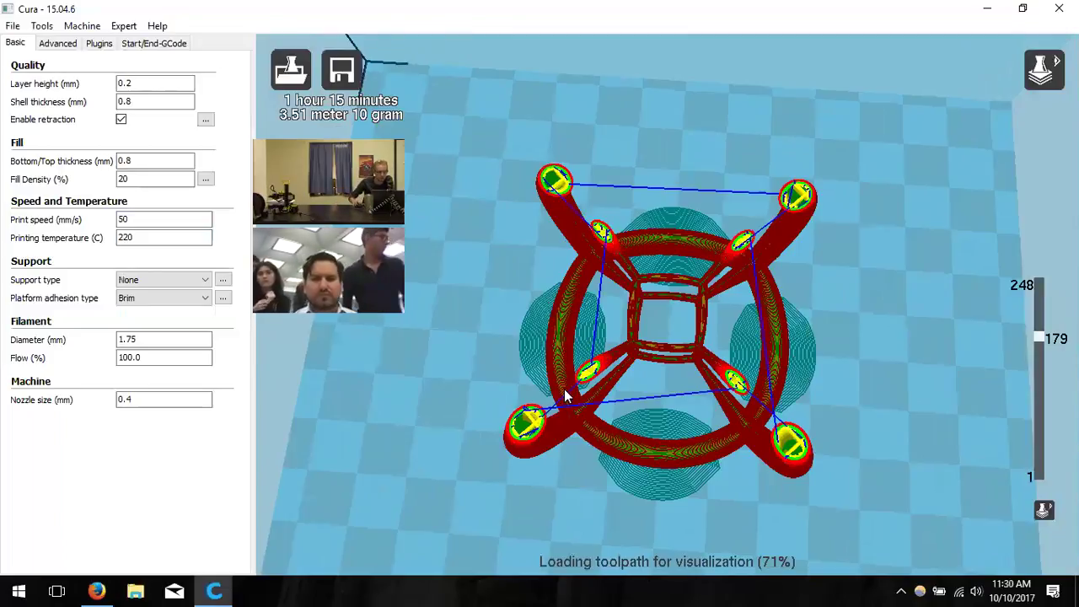
right_click_drag(582, 409, 640, 427)
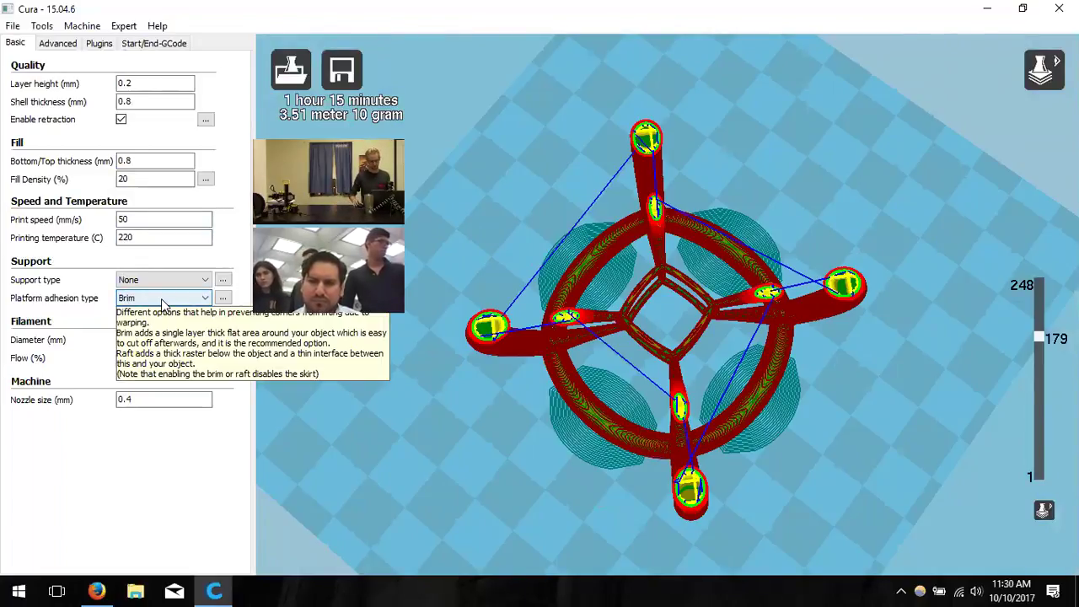
Set the platform adhesion type to None and point out the filament diameter and flow settings
left_click(163, 301)
left_click(163, 314)
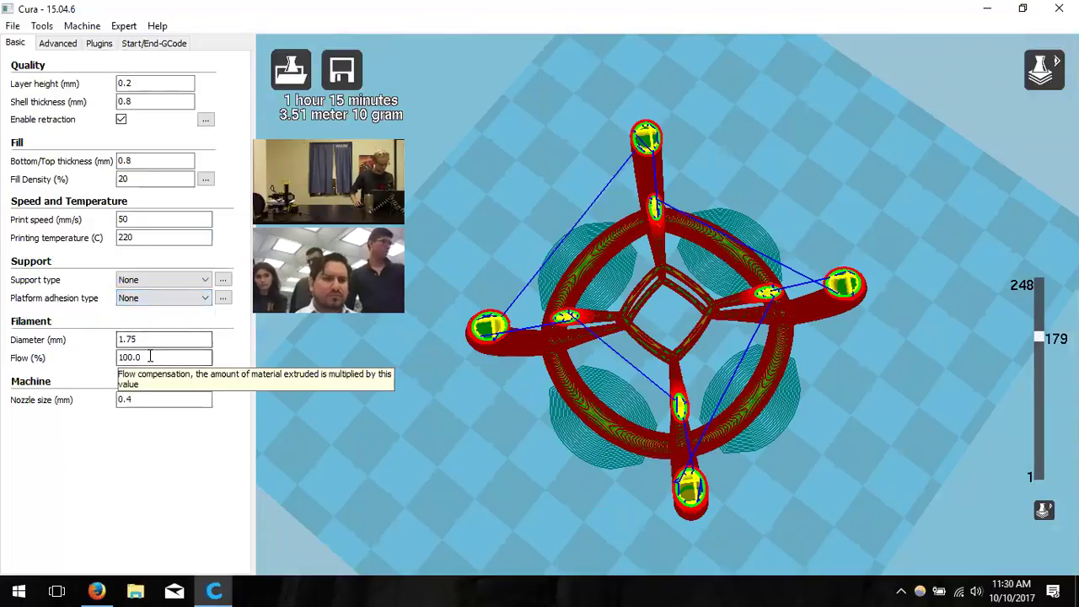
left_click(178, 338)
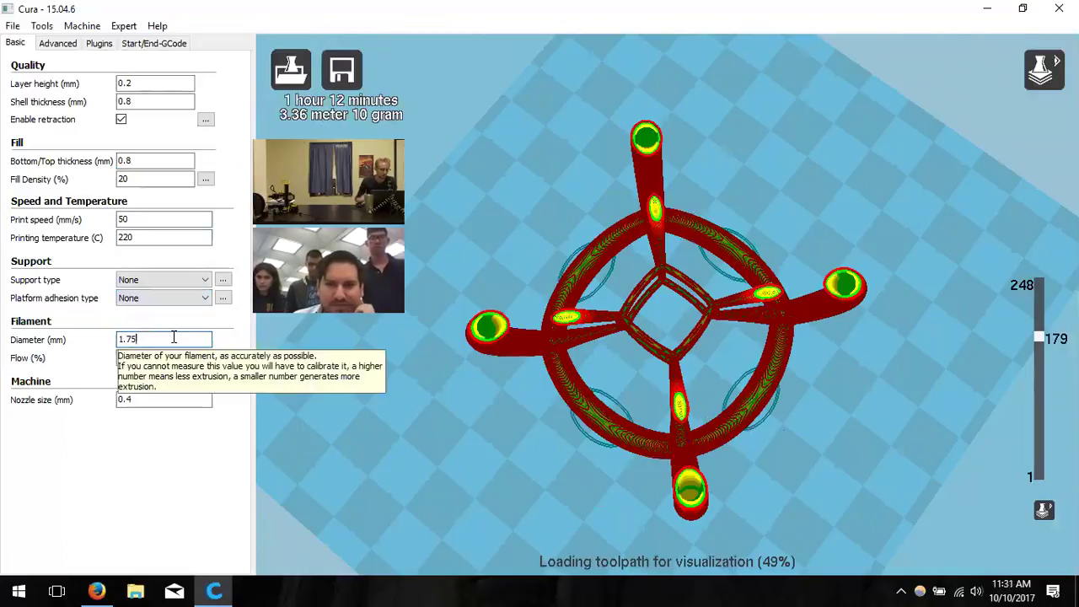
left_click(143, 358)
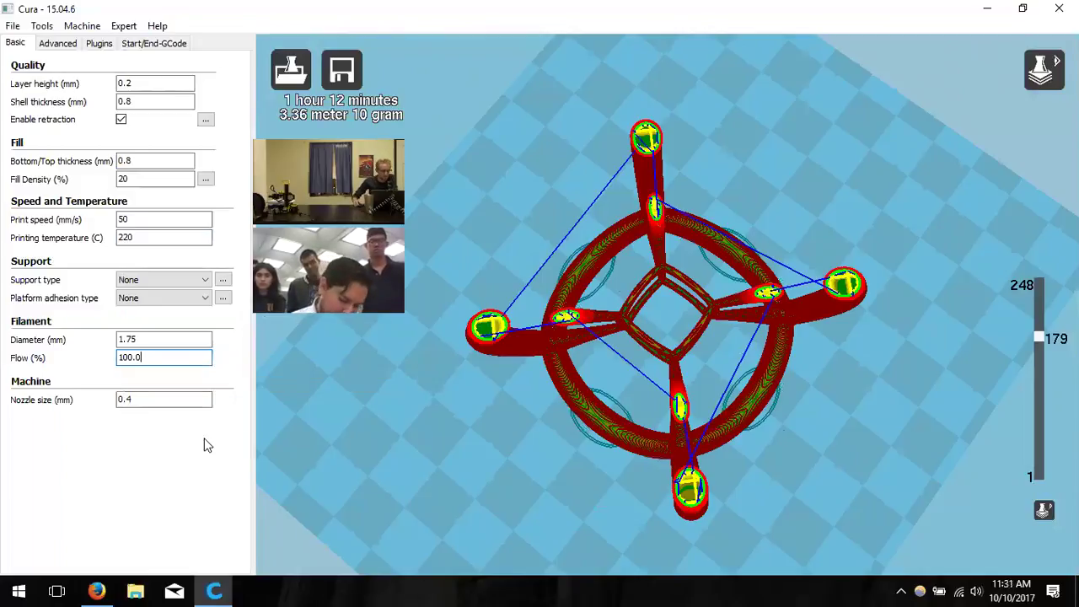
Point out the nozzle size setting and examine the unsupported model's toolpath from above, the side and the front at several distances
right_click_drag(682, 407, 624, 396)
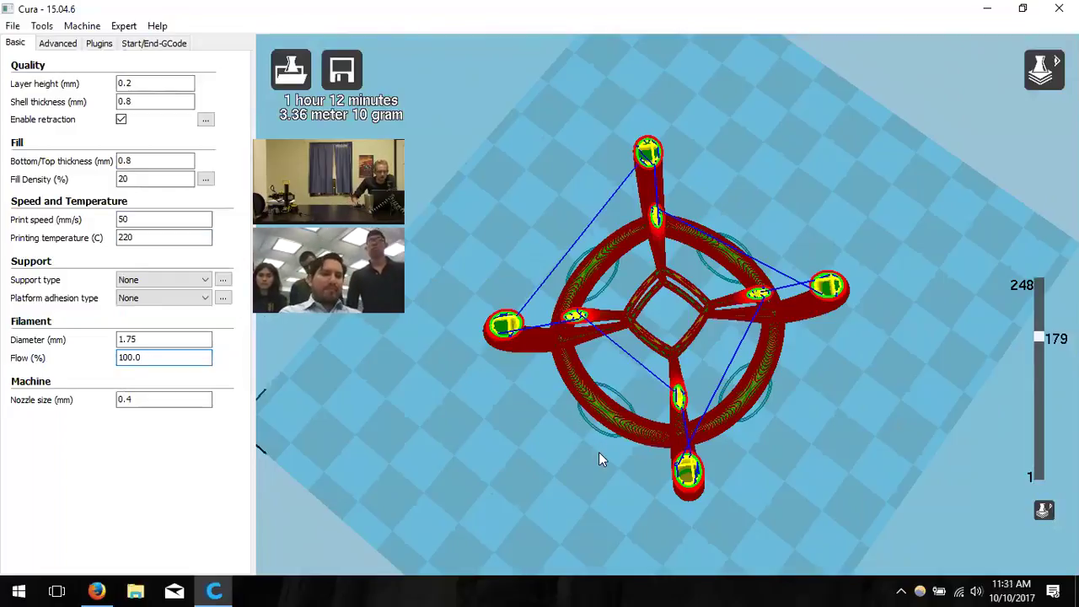
right_click_drag(599, 452, 581, 371)
mouse_move(138, 400)
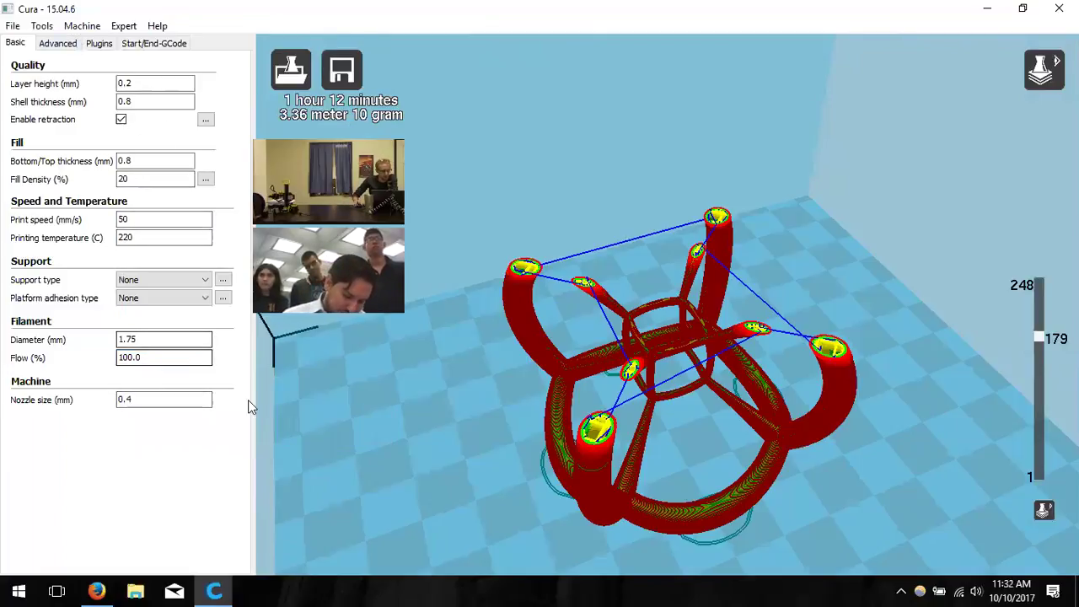
scroll(555, 396, "down", 2)
right_click_drag(531, 447, 565, 421)
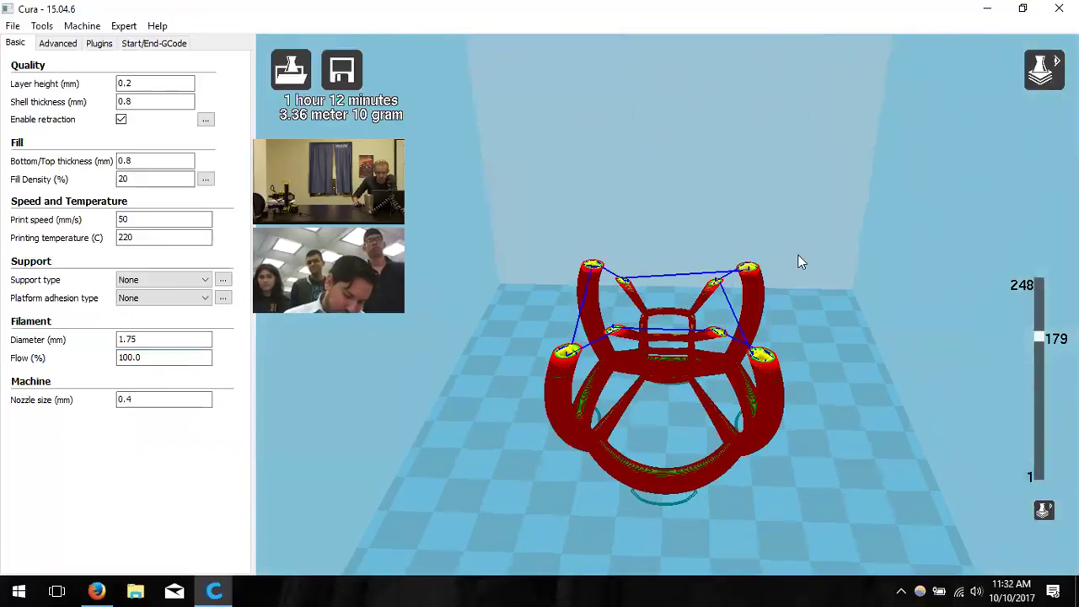
right_click_drag(765, 384, 725, 375)
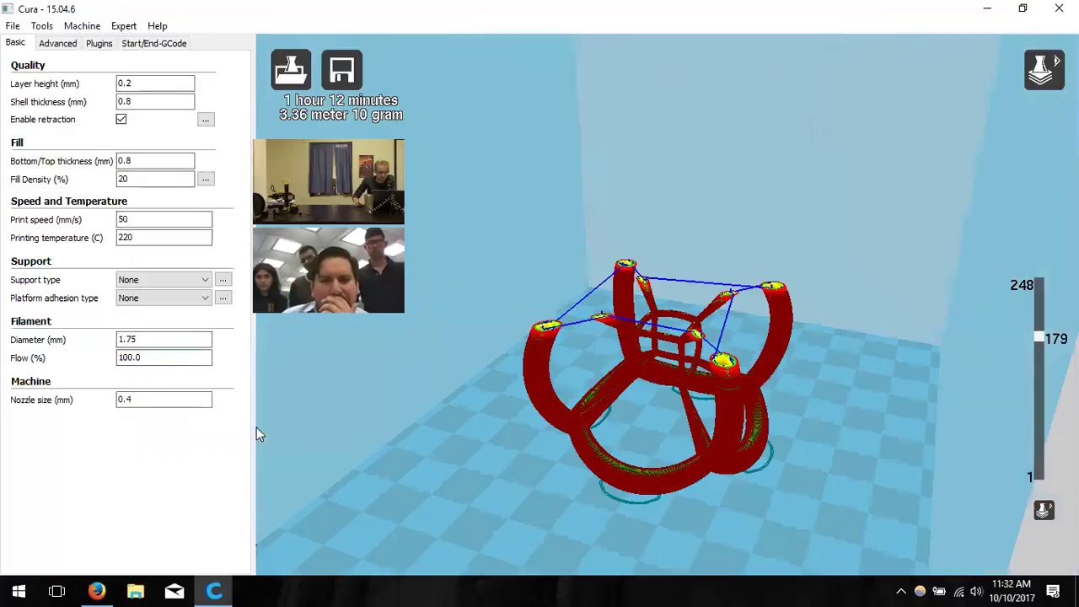
scroll(444, 399, "down", 5)
scroll(444, 399, "up", 1)
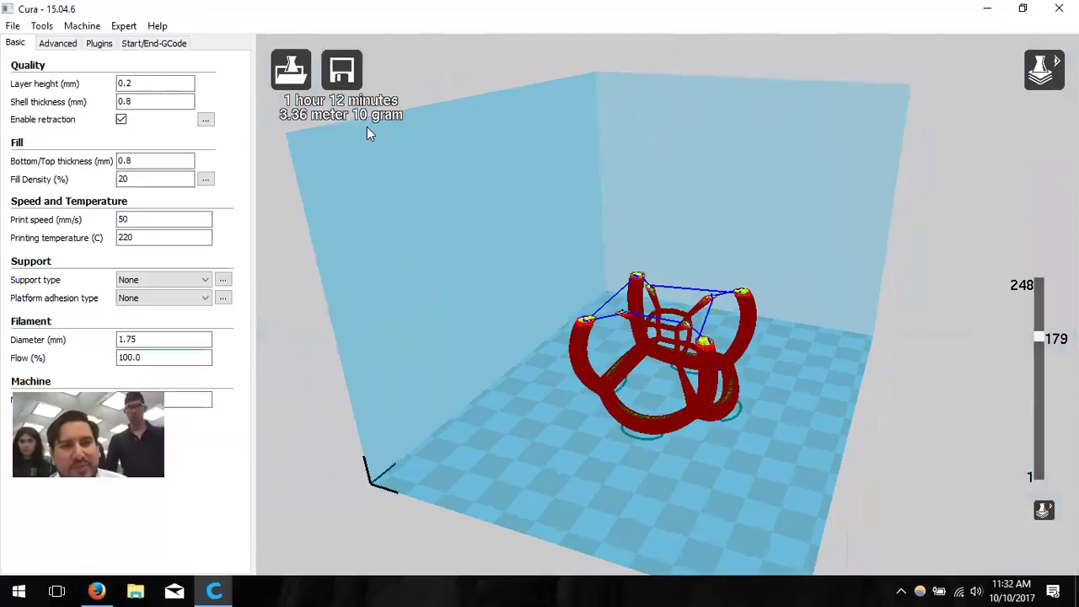
mouse_move(524, 383)
right_mouse_down()
mouse_move(556, 409)
mouse_move(542, 384)
right_mouse_up()
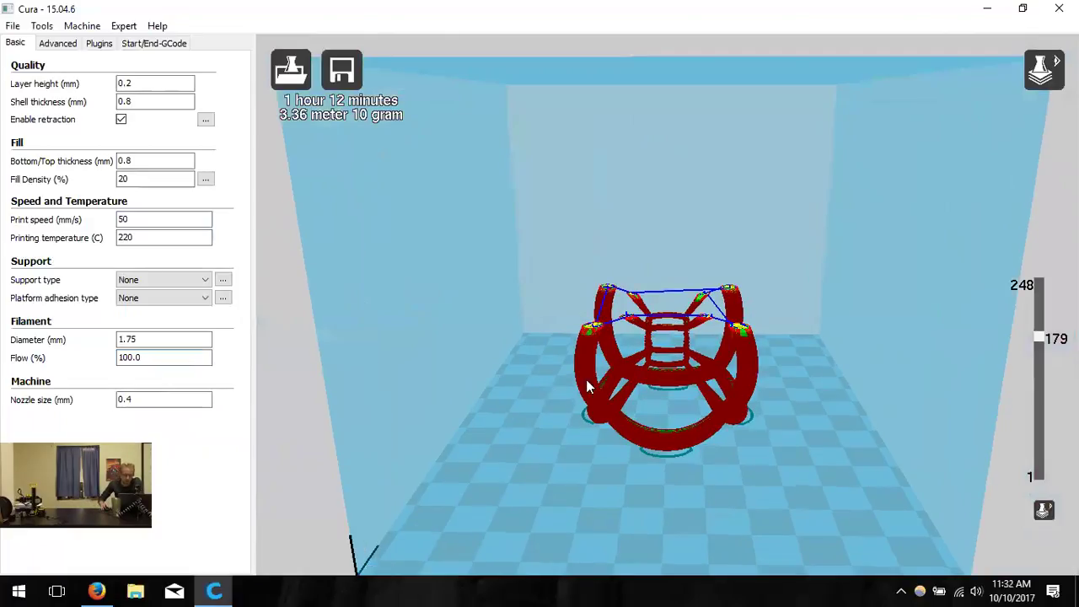
right_click_drag(622, 414, 621, 461)
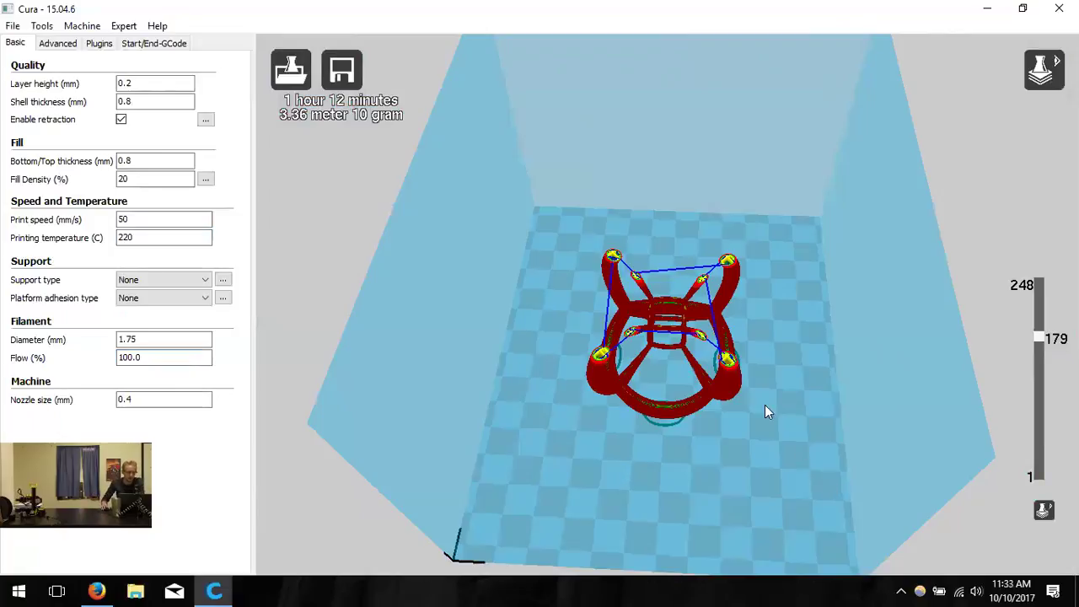
Switch the 4D object to the Normal view mode and examine the solid model up close and from a distance
left_click(1039, 72)
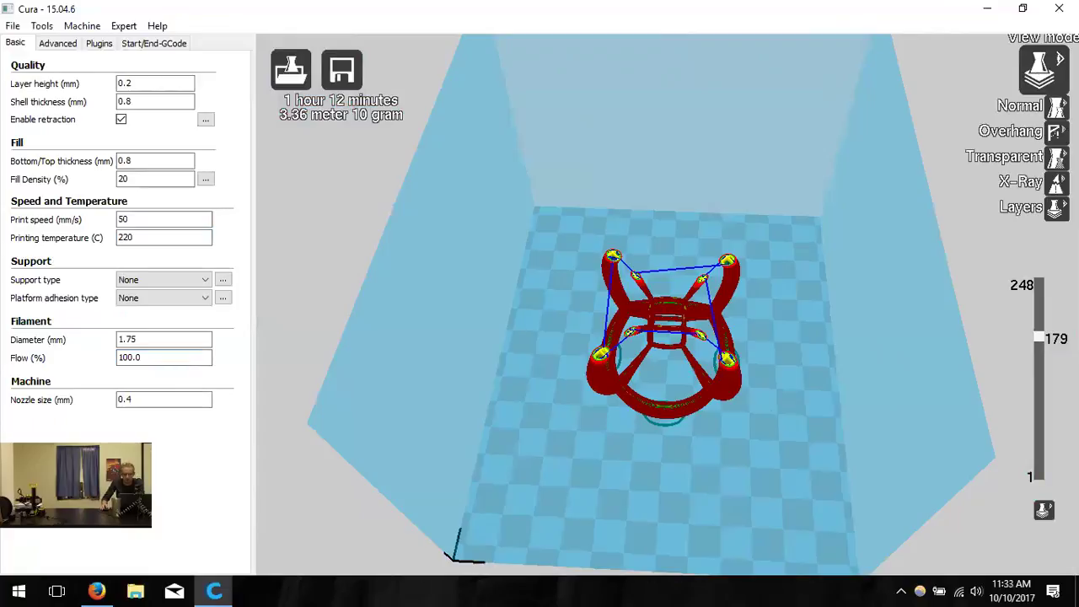
left_click(1025, 105)
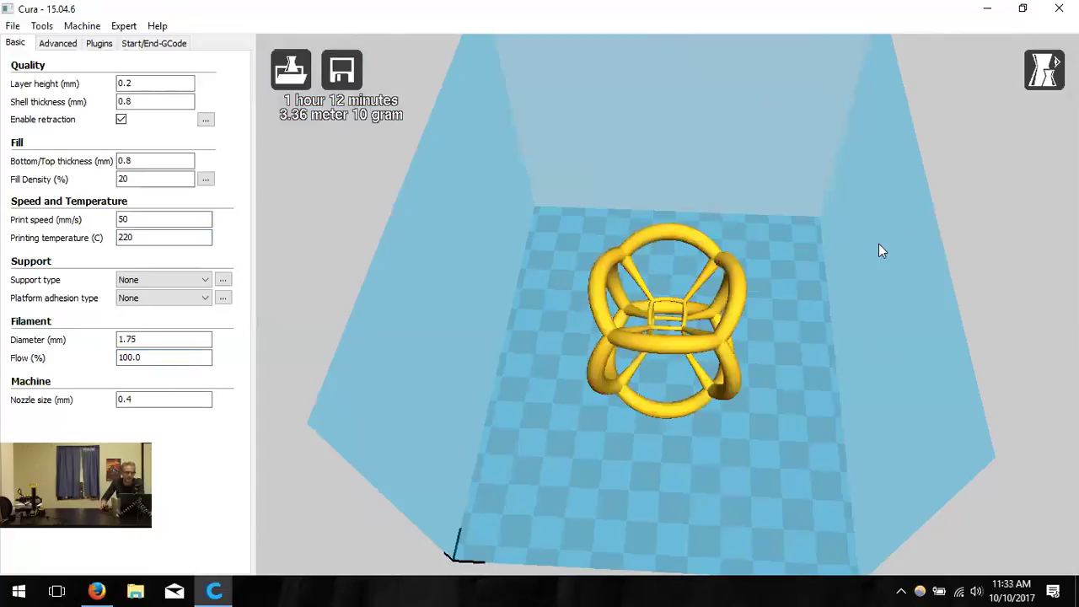
left_click(690, 336)
right_click(688, 320)
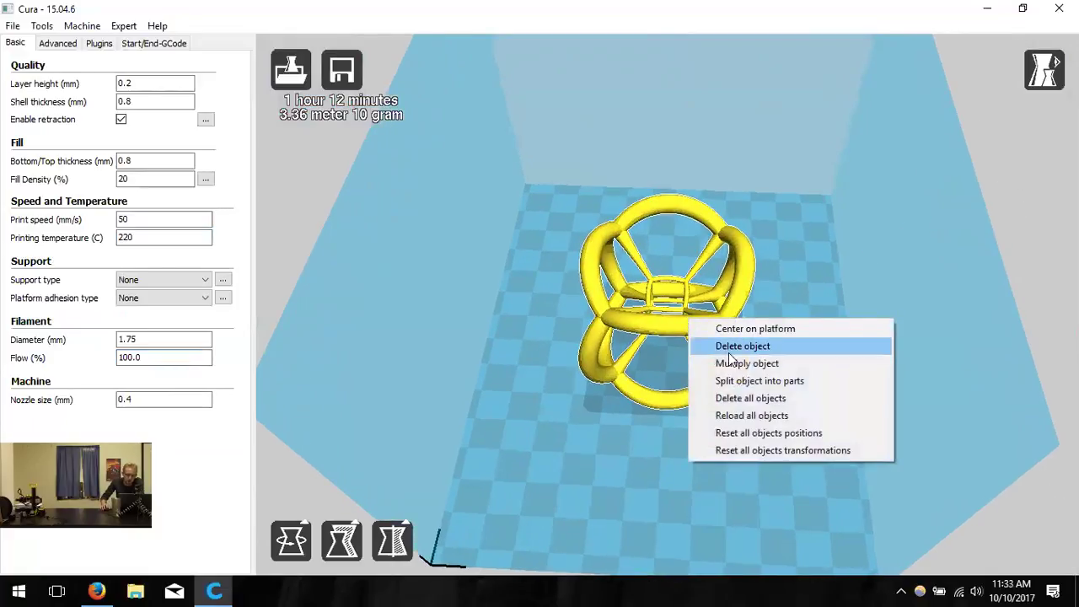
left_click(548, 464)
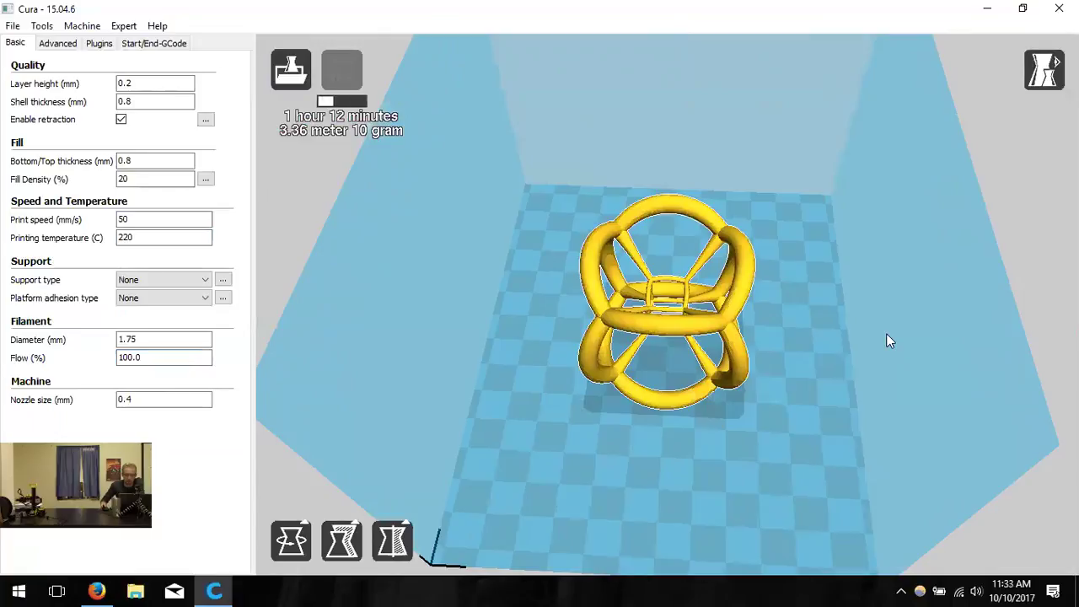
right_click_drag(639, 481, 609, 402)
scroll(627, 358, "up", 2)
scroll(628, 358, "up", 1)
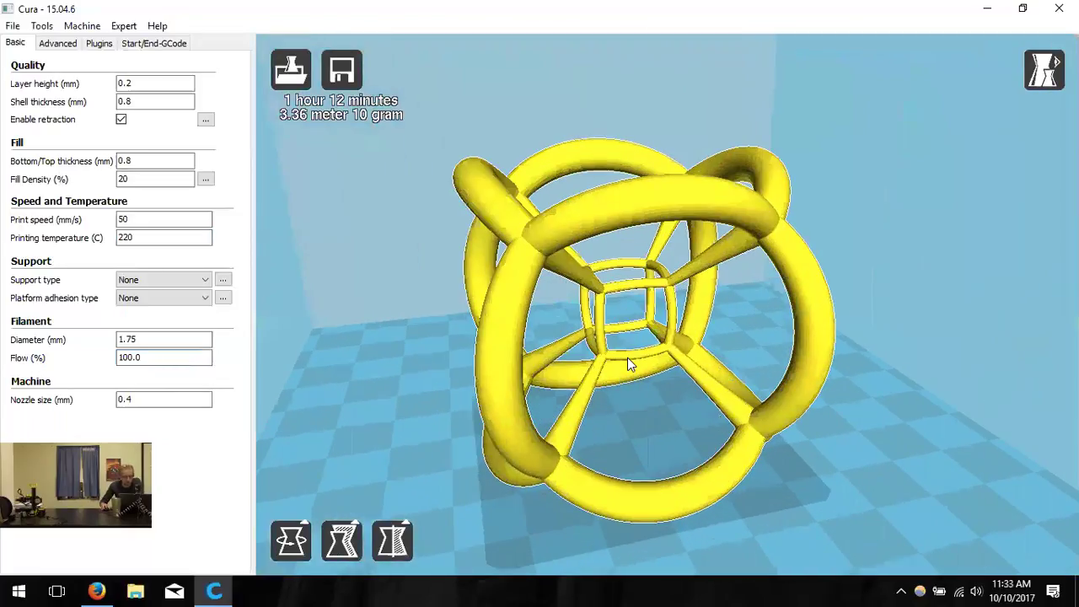
scroll(627, 358, "down", 5)
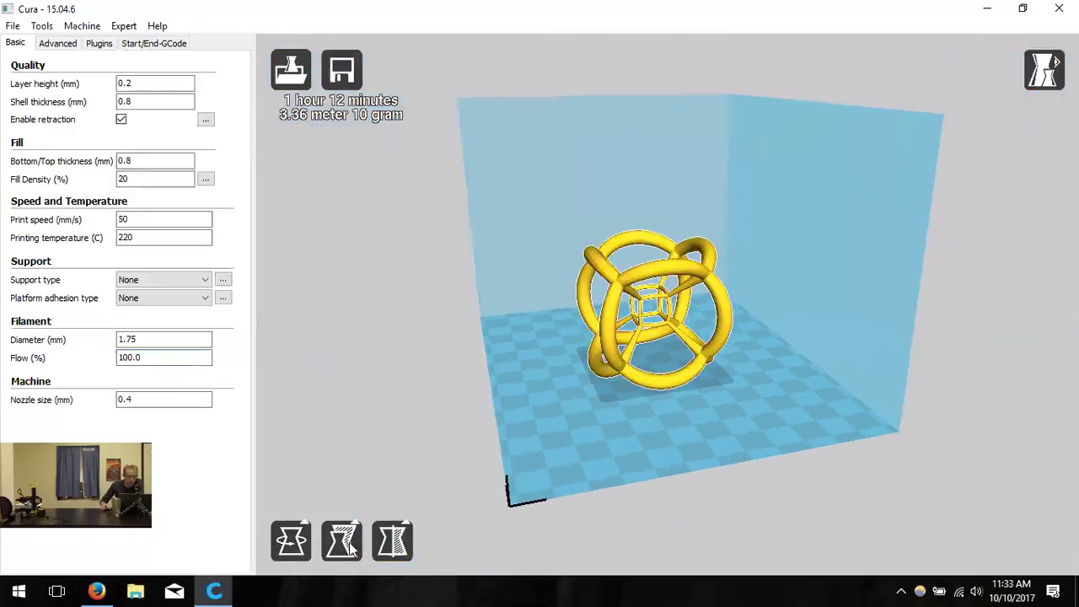
Try rotating the 4D object 30 degrees around the green rotation ring and turn it back to 0
left_click(291, 541)
right_click_drag(662, 249, 838, 492)
right_click_drag(691, 204, 706, 210)
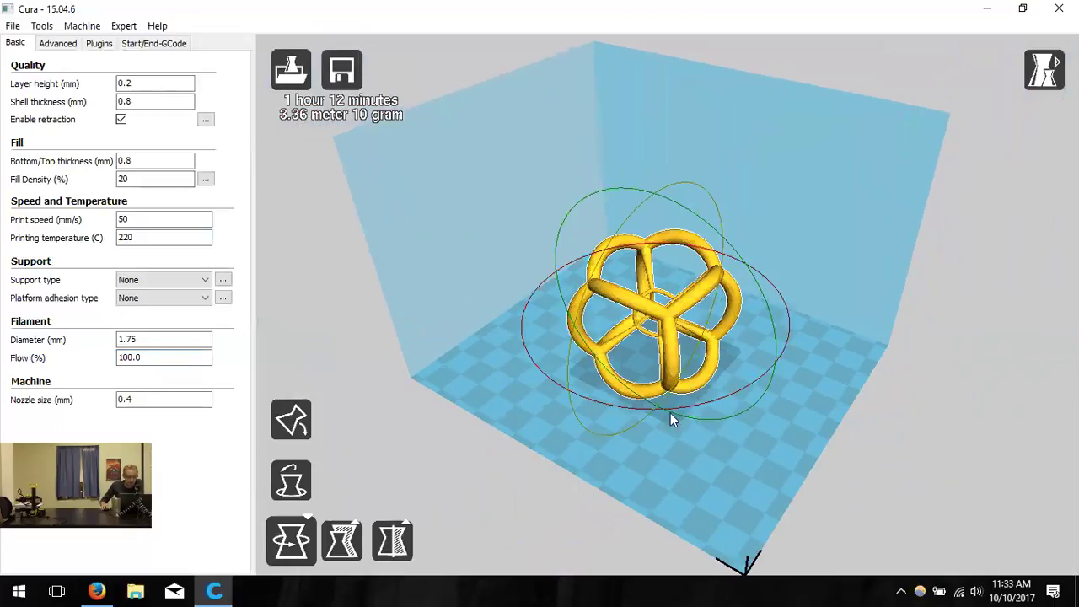
left_click_drag(706, 227, 757, 292)
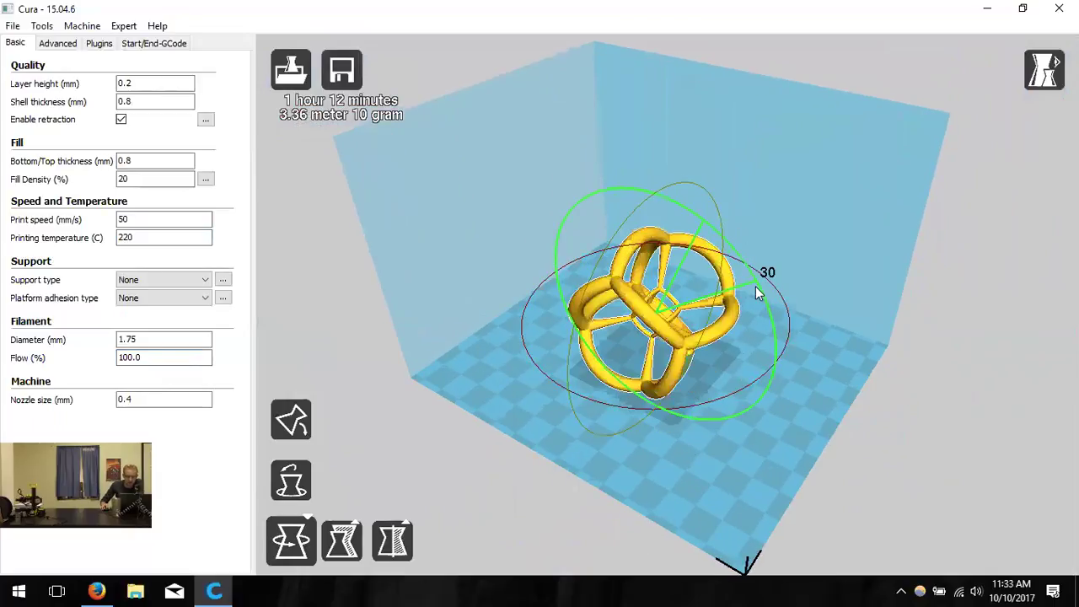
left_click_drag(738, 249, 706, 236)
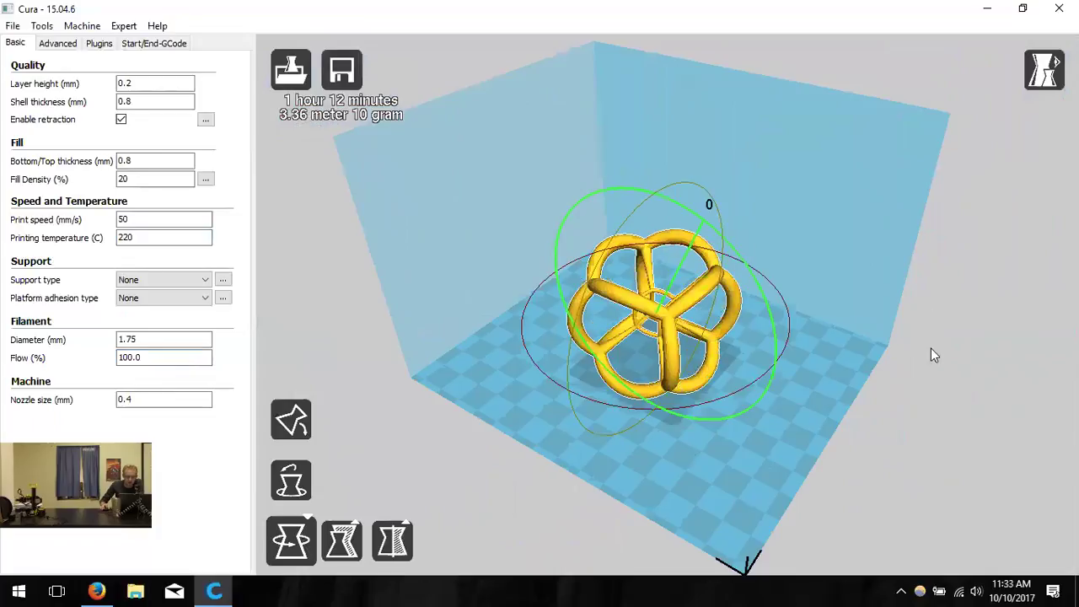
left_click_drag(931, 348, 721, 282)
left_click(628, 266)
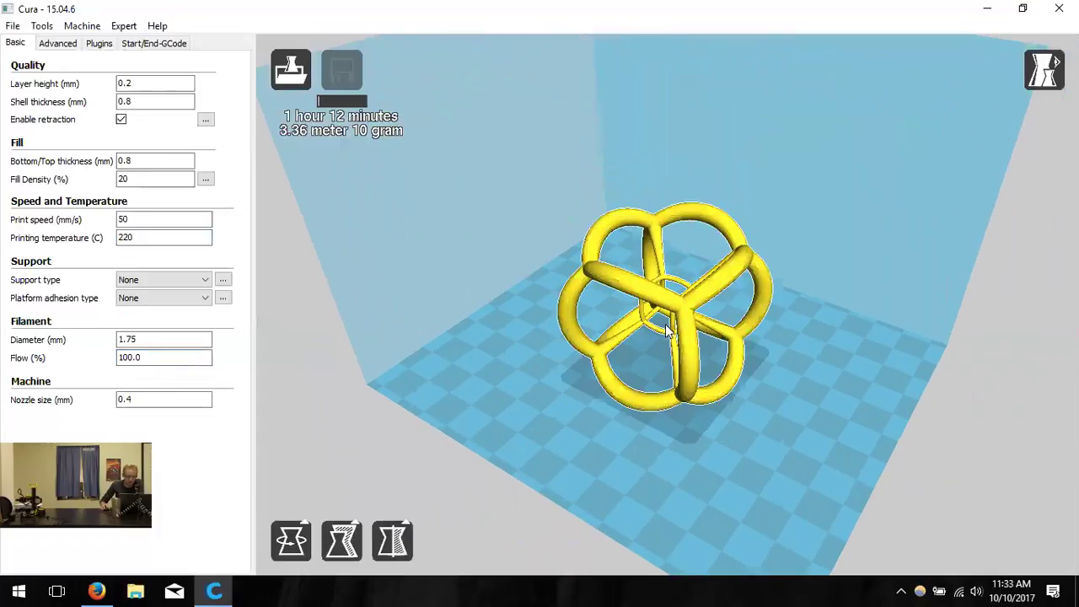
Delete the 4D object from the build platform
right_click_drag(773, 388, 713, 289)
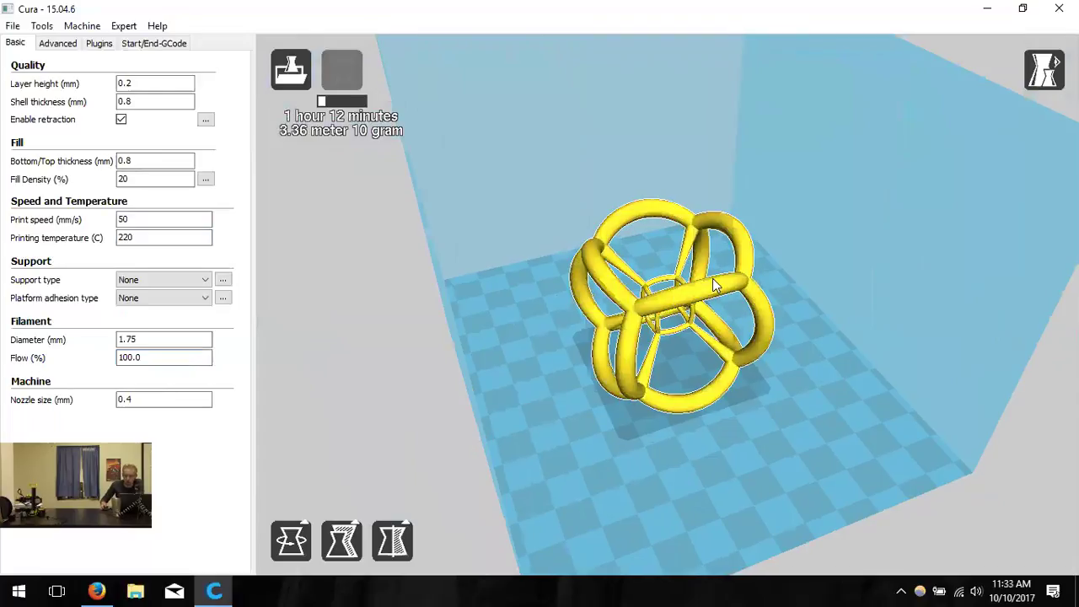
right_click(713, 285)
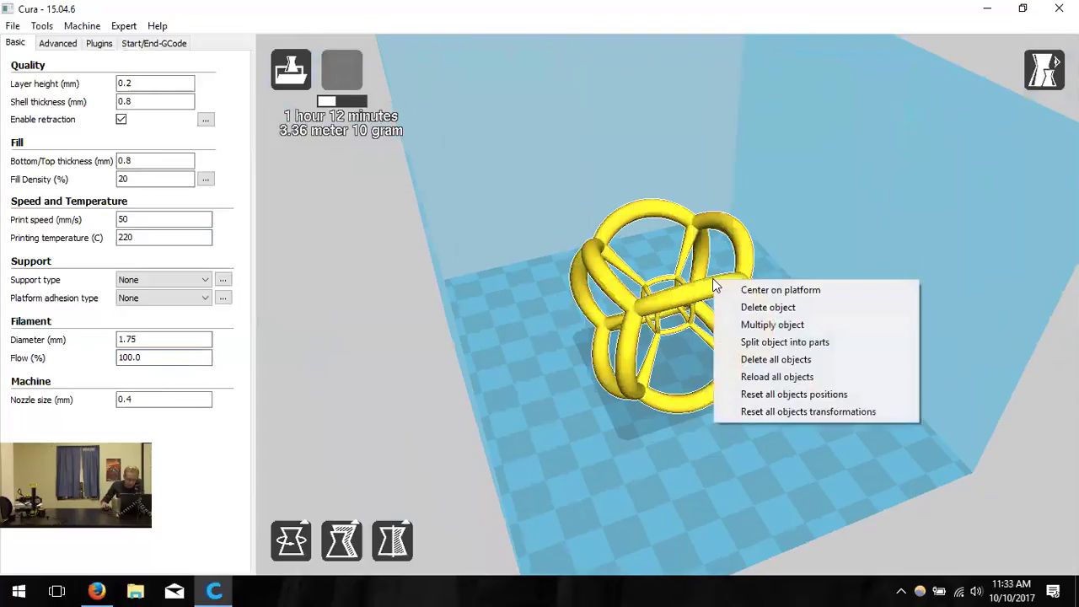
left_click(751, 308)
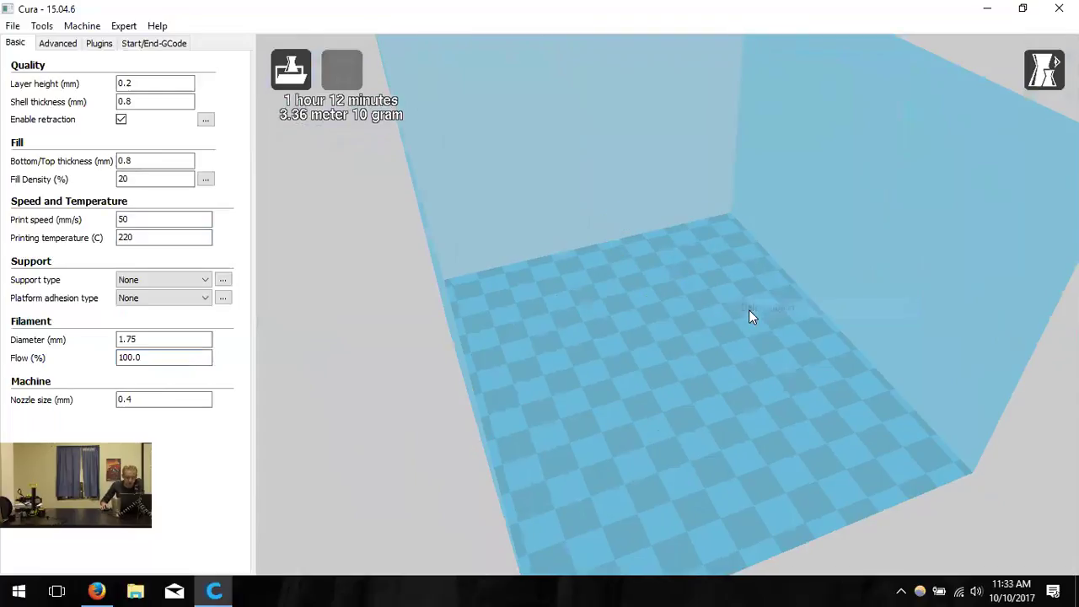
Load the Shampoo Lid v7 model from the STL & OBJ folder
left_click(291, 69)
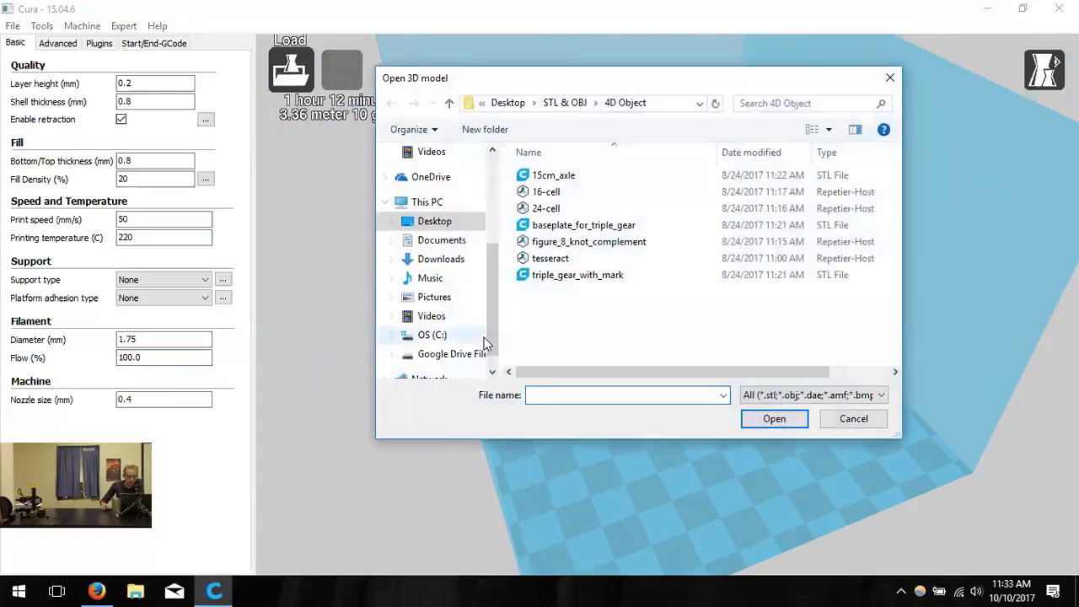
left_click(565, 104)
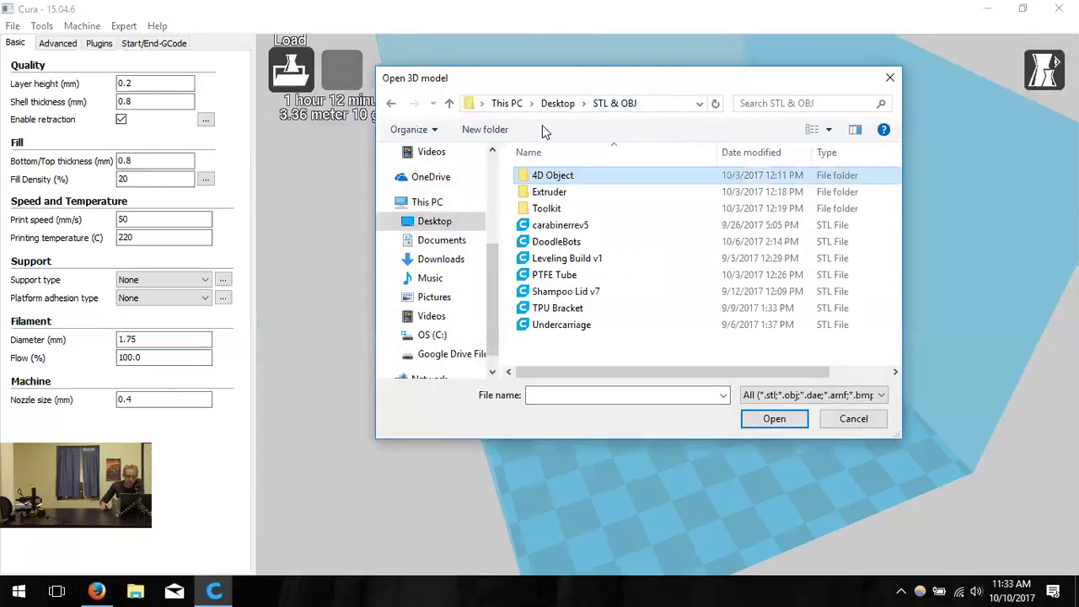
double_click(600, 291)
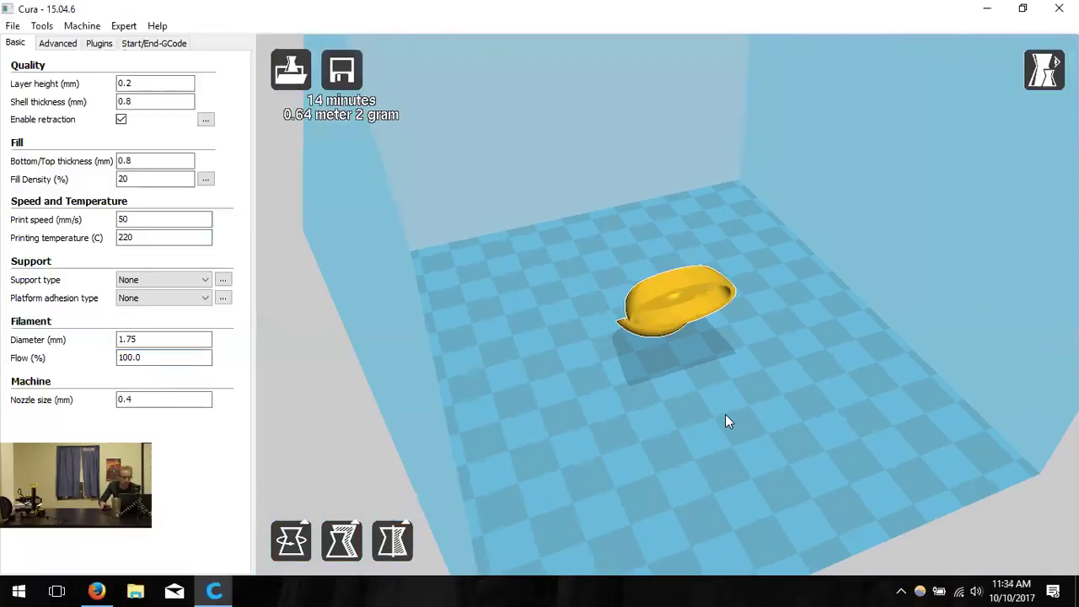
Scale the shampoo lid uniformly to 2.0 and view the enlarged model from another angle
right_click_drag(683, 374, 719, 309)
left_click(701, 277)
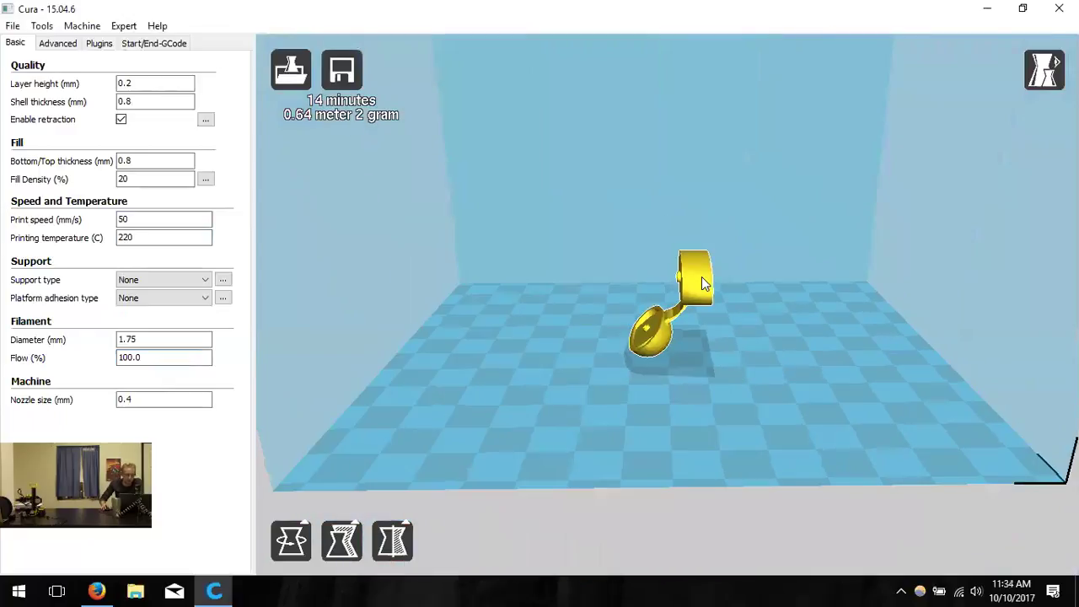
left_click(352, 548)
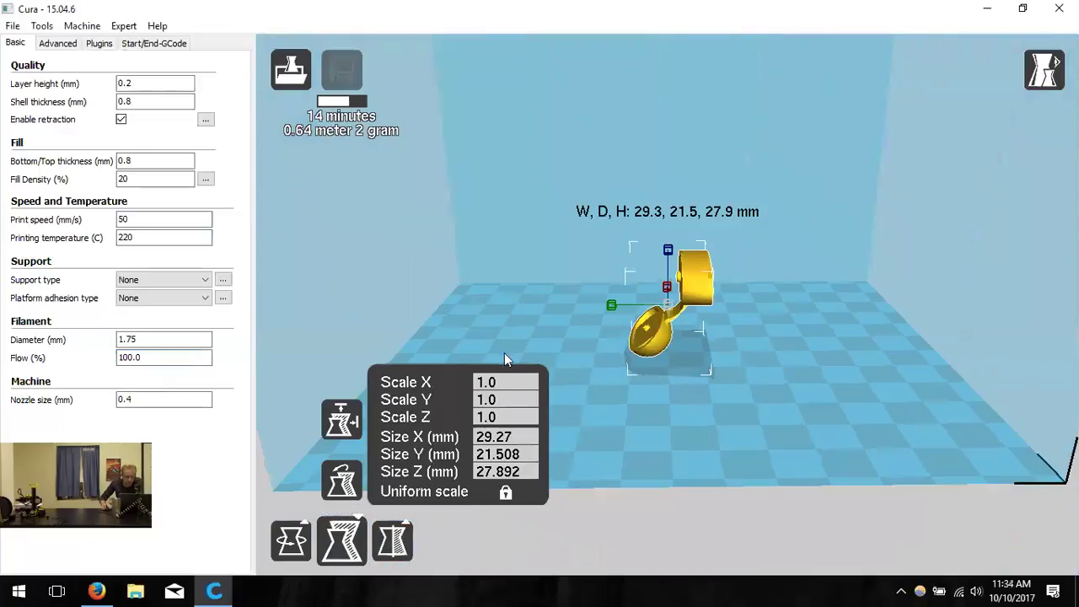
left_click(511, 382)
key("BackSpace")
key("BackSpace")
key("BackSpace")
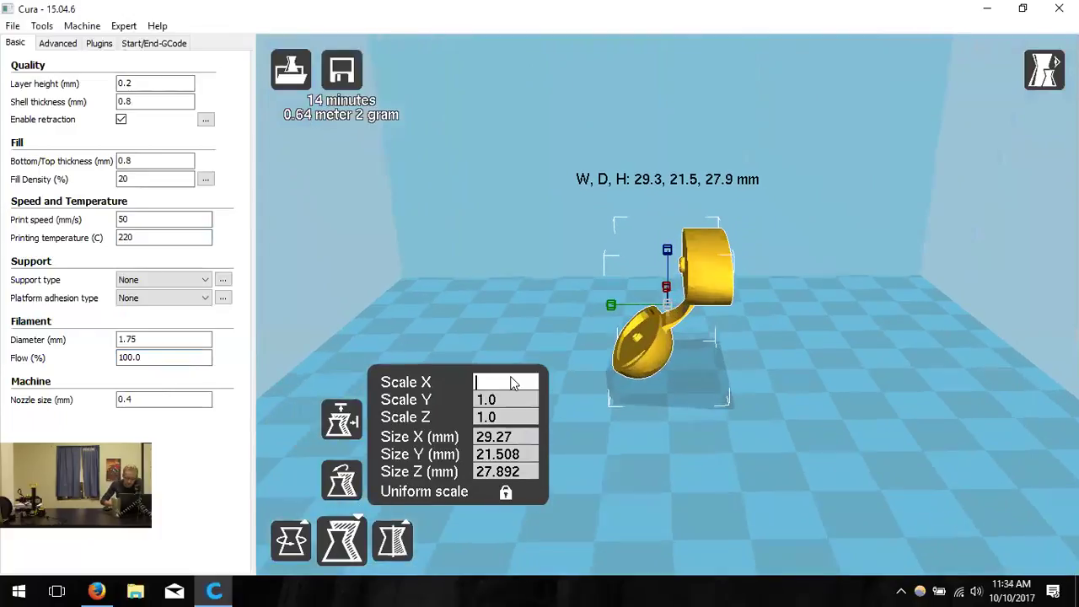
type("2.0")
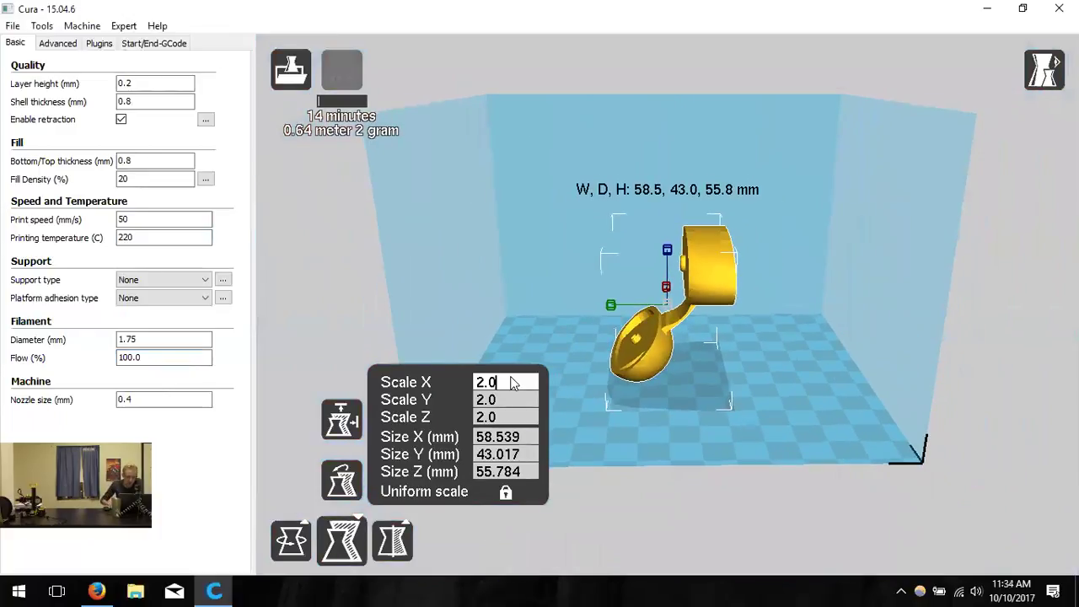
key("Tab")
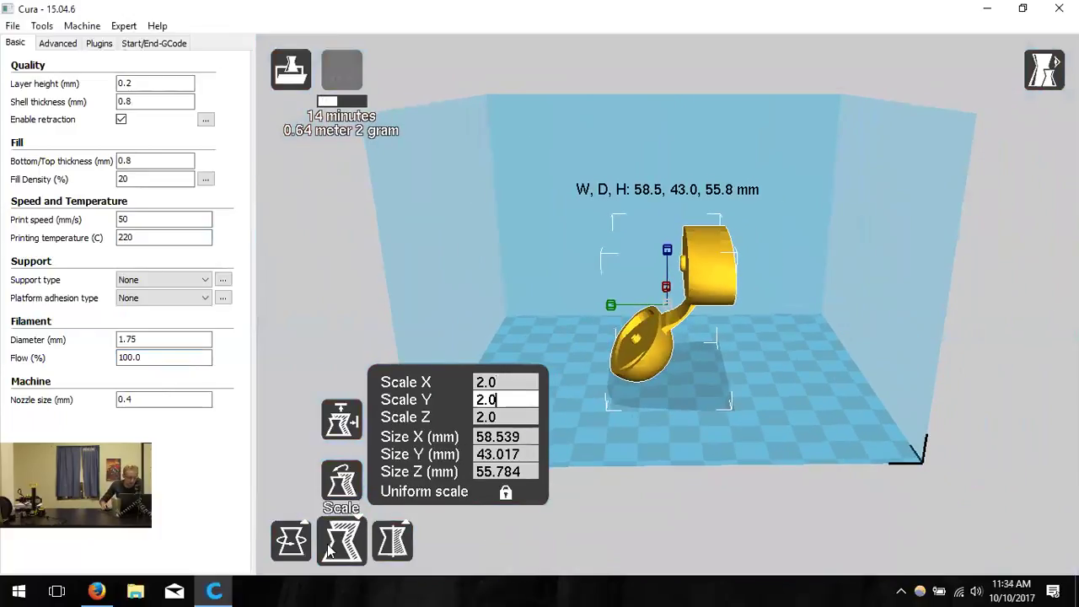
left_click(792, 408)
right_click_drag(793, 408, 746, 416)
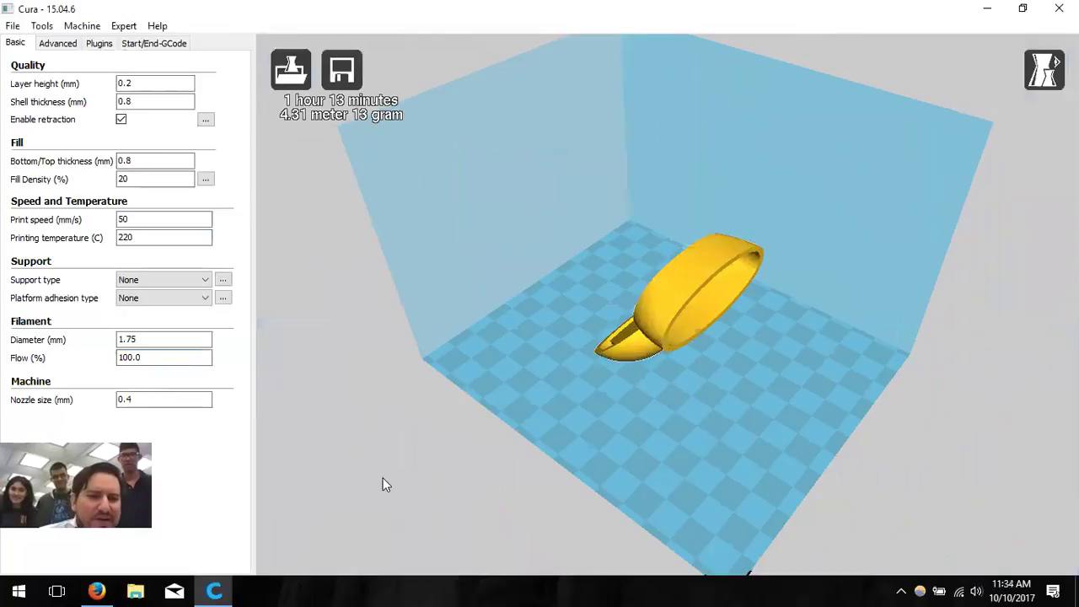
Enlarge the shampoo lid freehand to a scale of about 2.8 on all axes and unlock uniform scaling
left_click(344, 538)
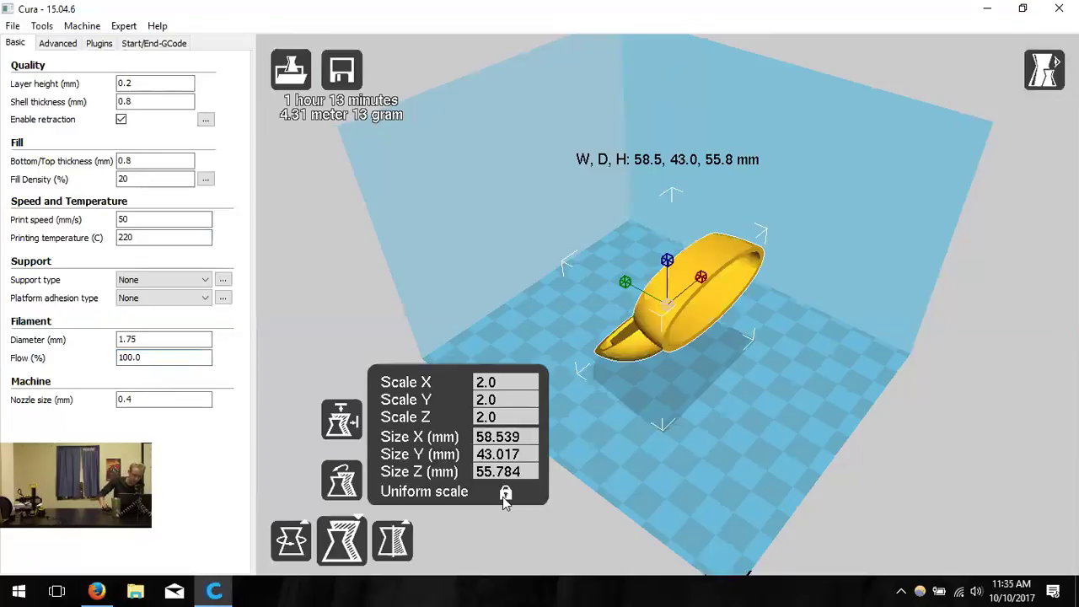
right_click_drag(590, 477, 730, 325)
mouse_move(724, 311)
left_mouse_down()
mouse_move(820, 310)
mouse_move(748, 298)
mouse_move(715, 322)
left_mouse_up()
left_click(690, 454)
right_click_drag(691, 454, 676, 338)
left_click(676, 338)
left_click(344, 542)
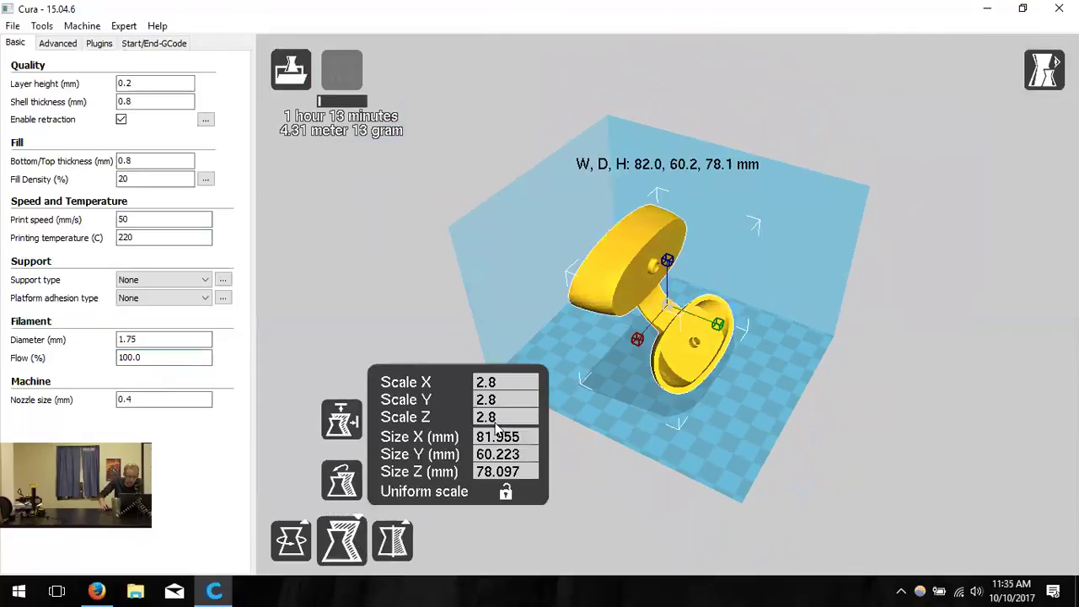
Set only the lid's Scale X to 2.2 and view the stretched shape from the side
left_click(529, 439)
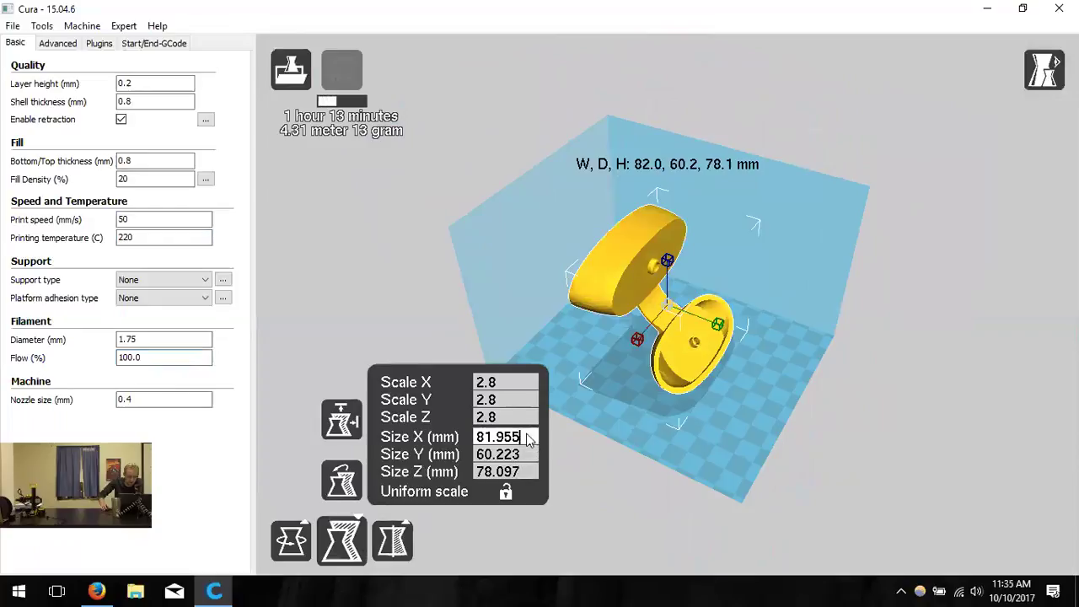
left_click(512, 384)
key("BackSpace")
key("BackSpace")
type(".")
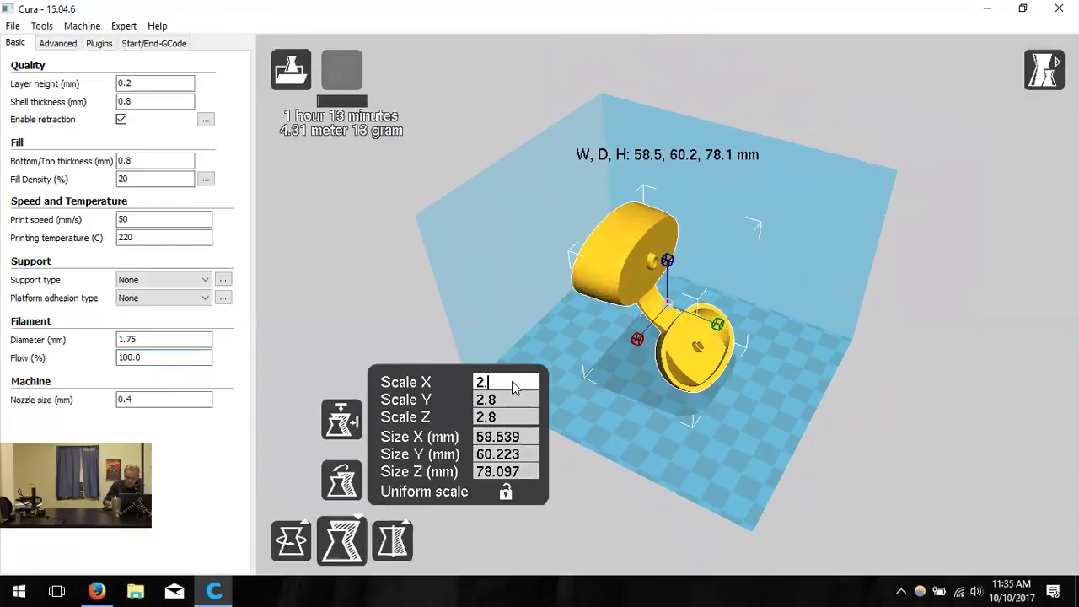
type("2")
right_click_drag(781, 425, 720, 394)
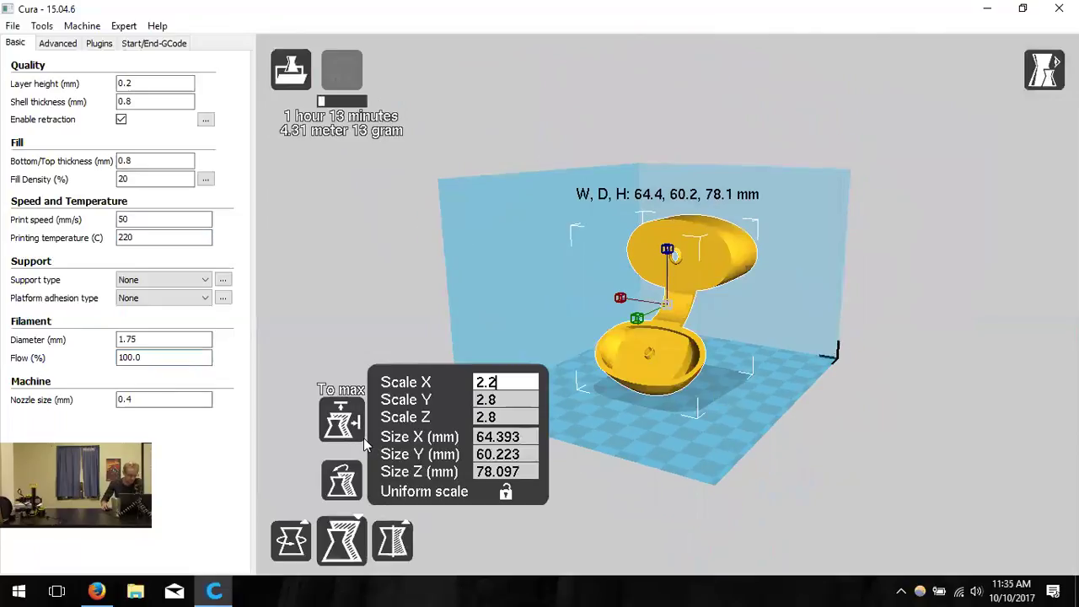
Set the lid's Scale X to 1.0 and view the narrowed shape from the front
left_click(519, 418)
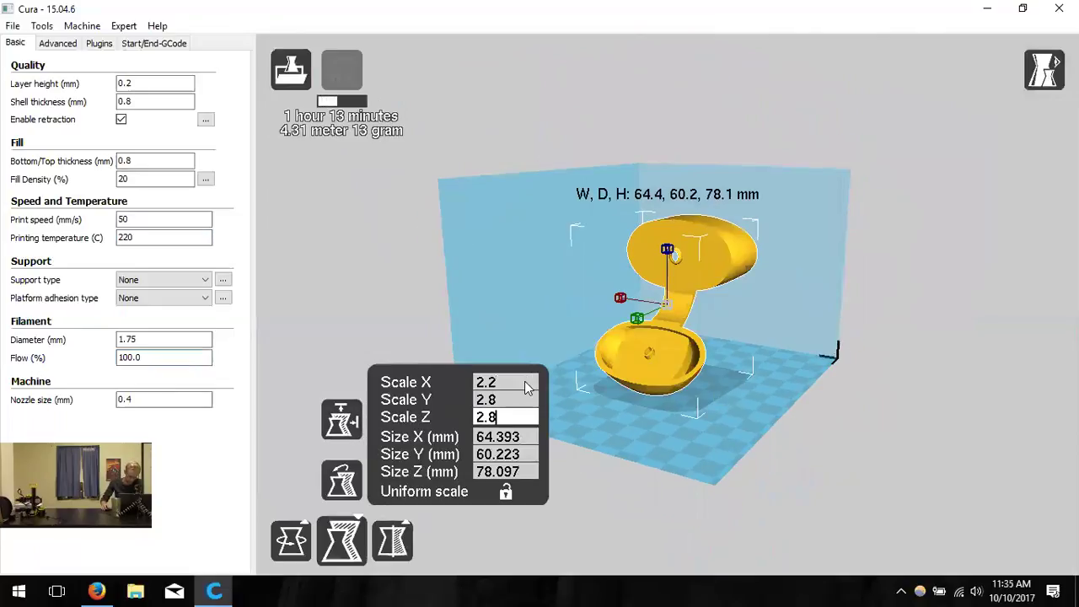
left_click(525, 386)
key("BackSpace")
key("BackSpace")
key("BackSpace")
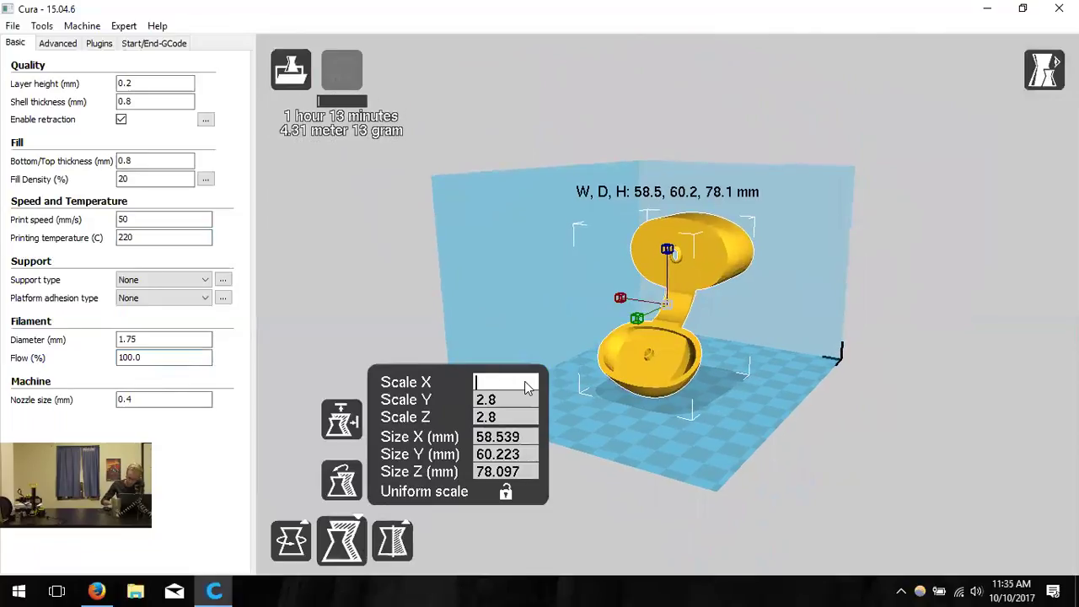
type("1.0")
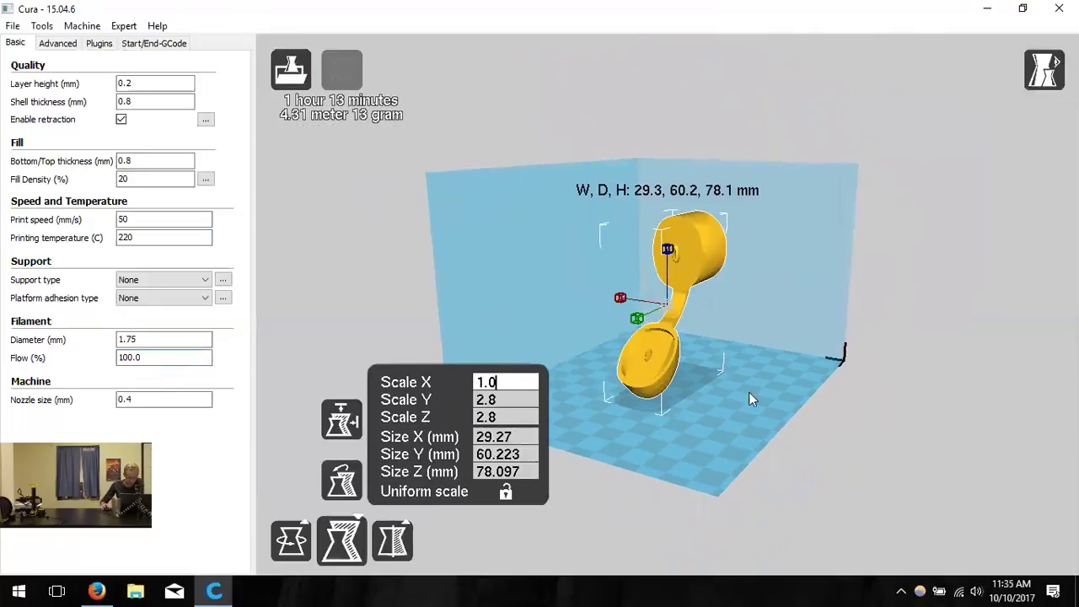
right_click_drag(749, 392, 781, 403)
left_click(781, 403)
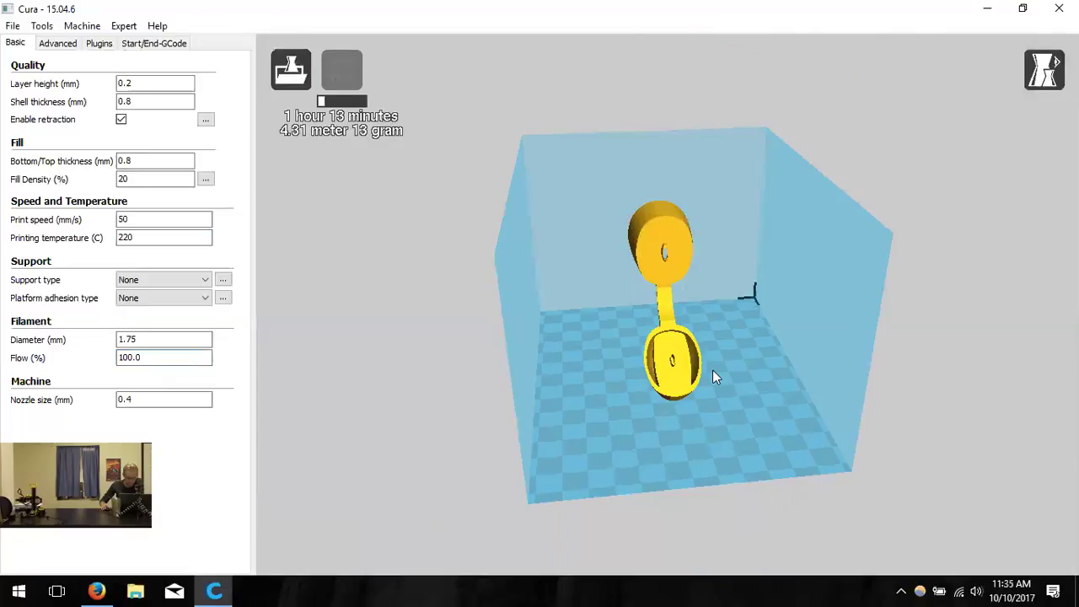
Reset the shampoo lid's scaling and set its Scale X alone to 2.0
left_click(344, 538)
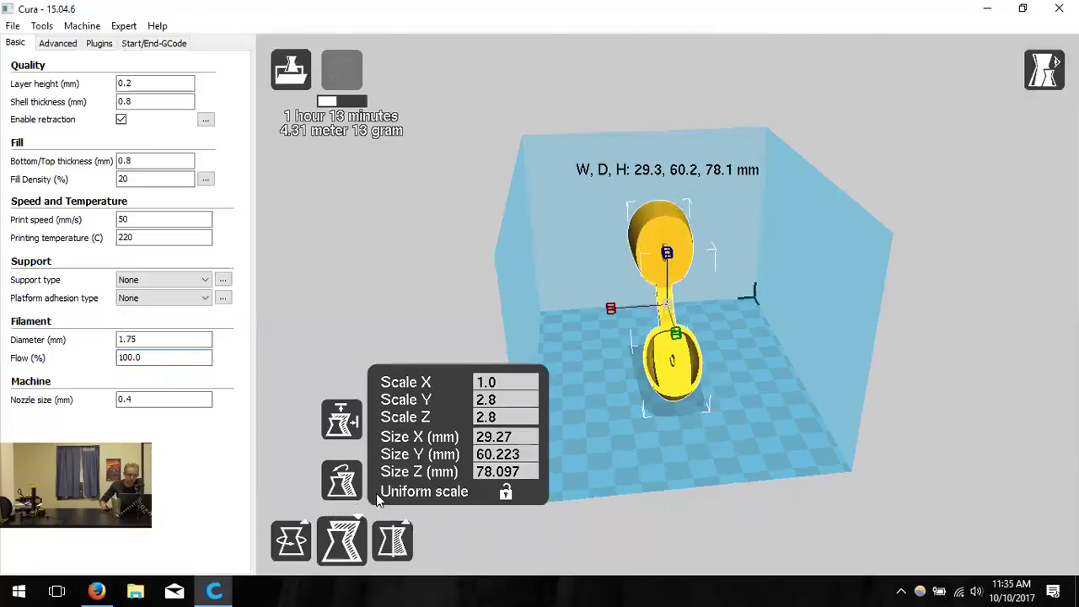
left_click(341, 480)
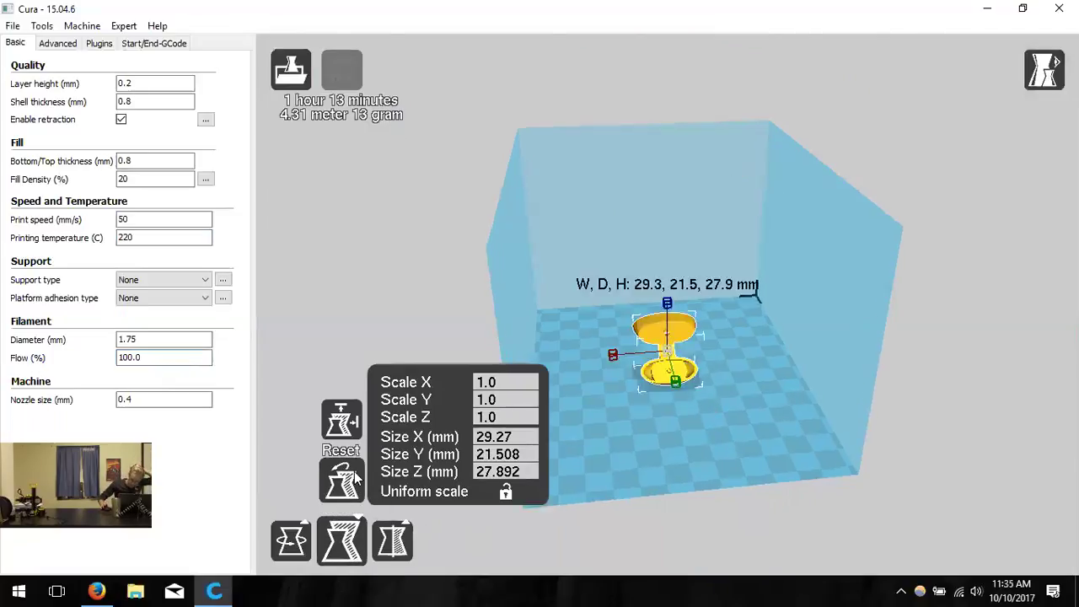
left_click(491, 384)
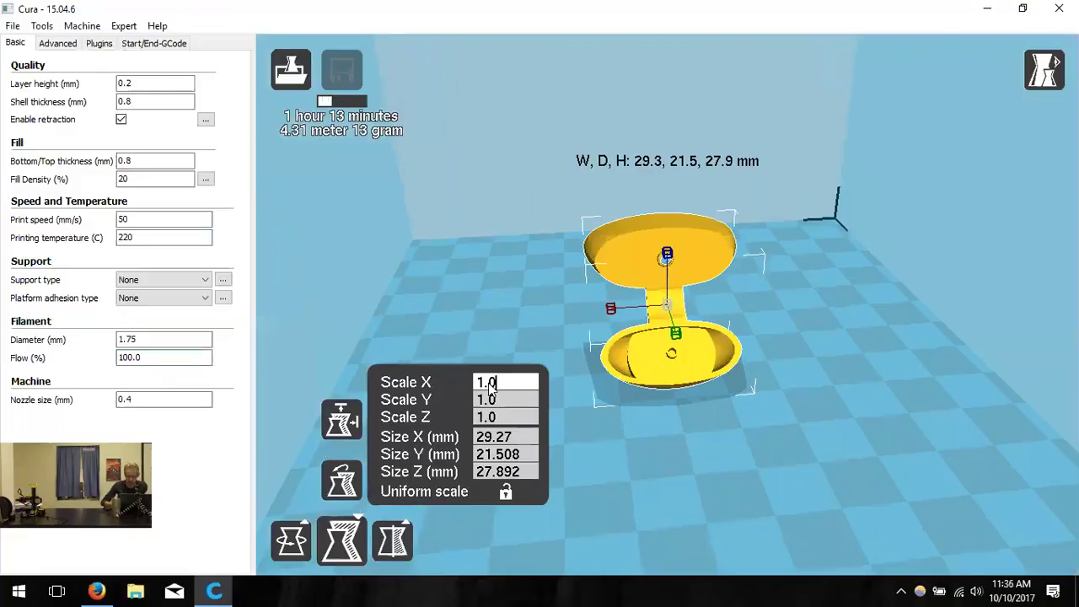
key("BackSpace")
key("BackSpace")
key("BackSpace")
type("2.0")
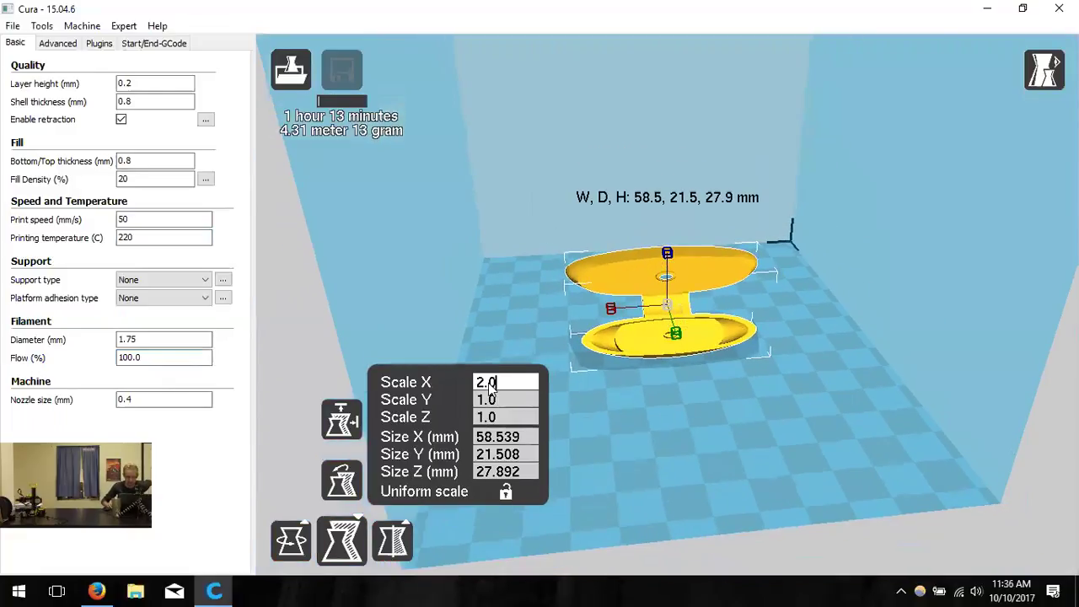
Lock uniform scaling and re-enter 2.0 as the lid's Scale X
key("Tab")
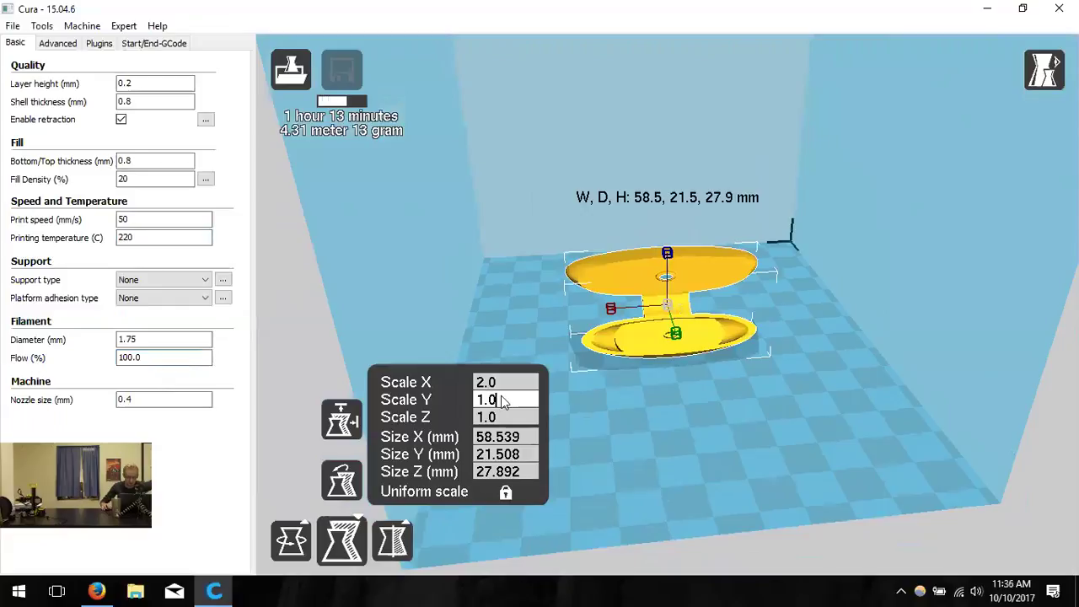
double_click(521, 387)
key("BackSpace")
type("2.0")
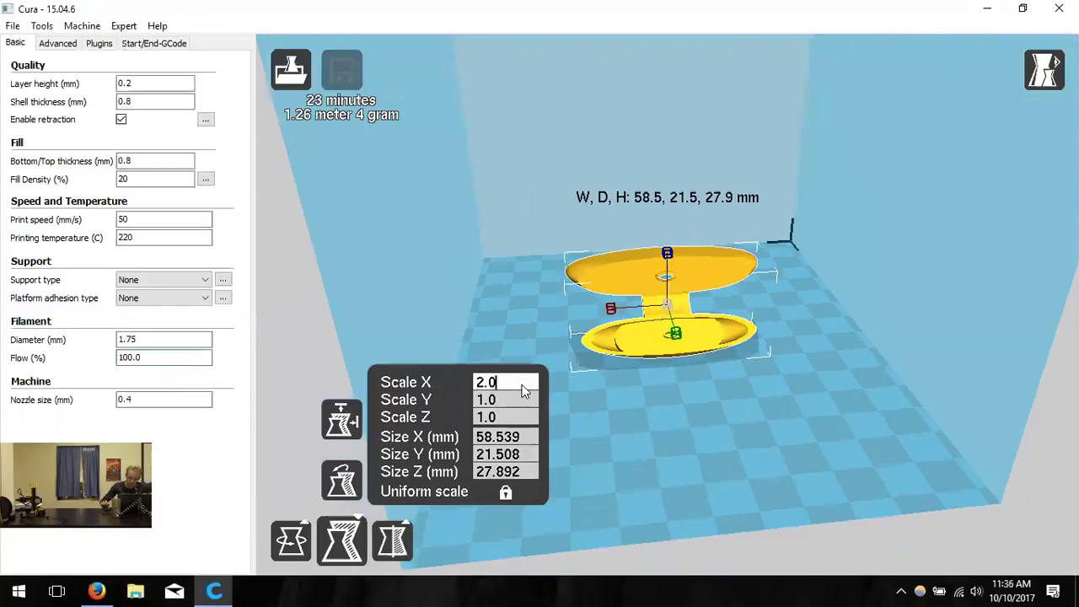
key("Tab")
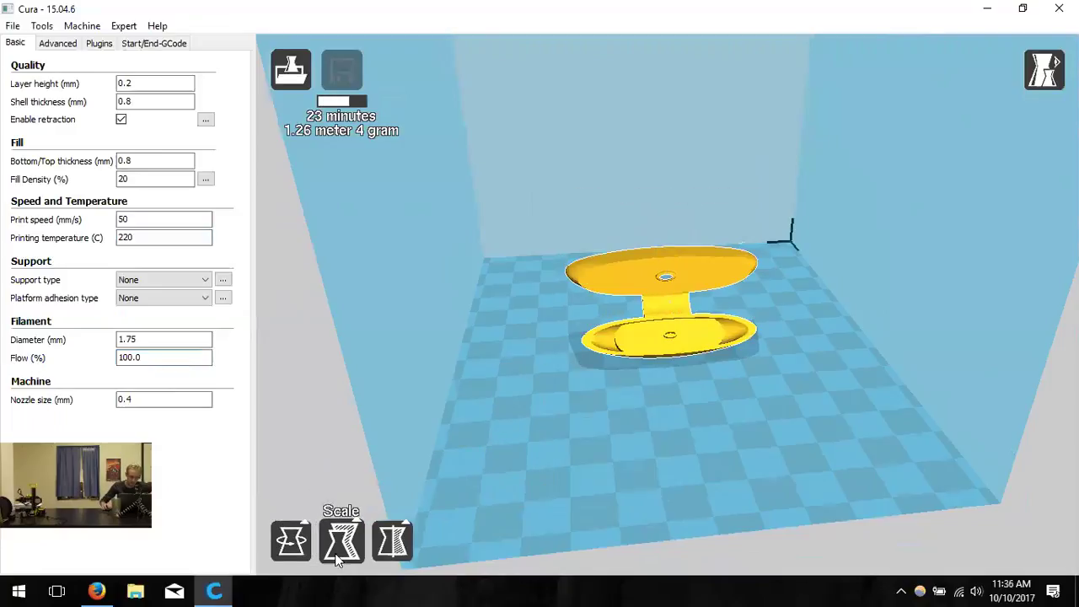
double_click(522, 387)
key("BackSpace")
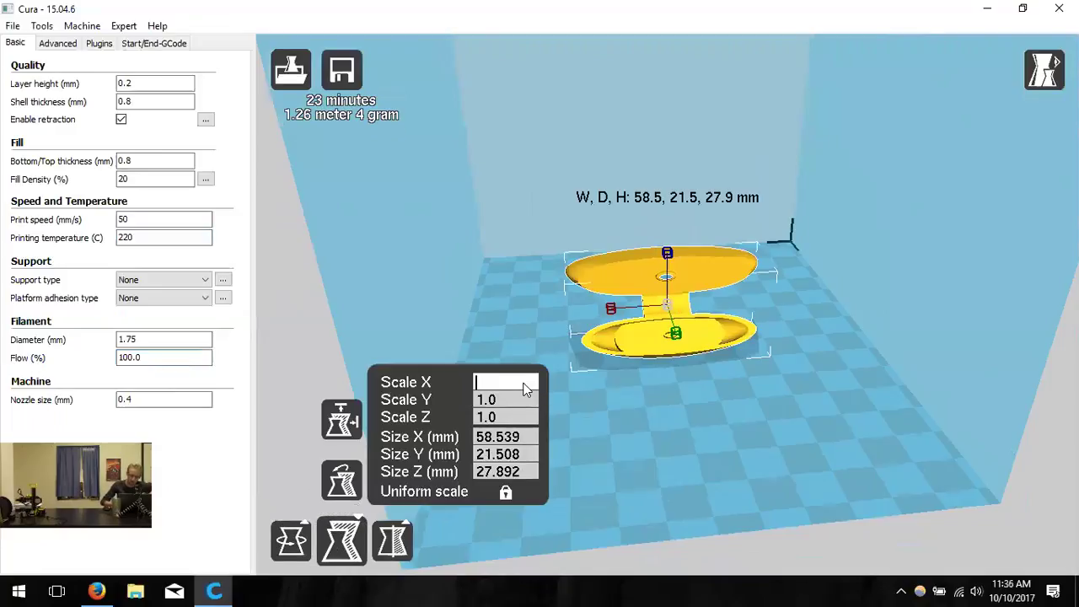
type("2.0")
Try to set the lid's Scale Y to 2.0 with uniform scaling locked
left_click(533, 400)
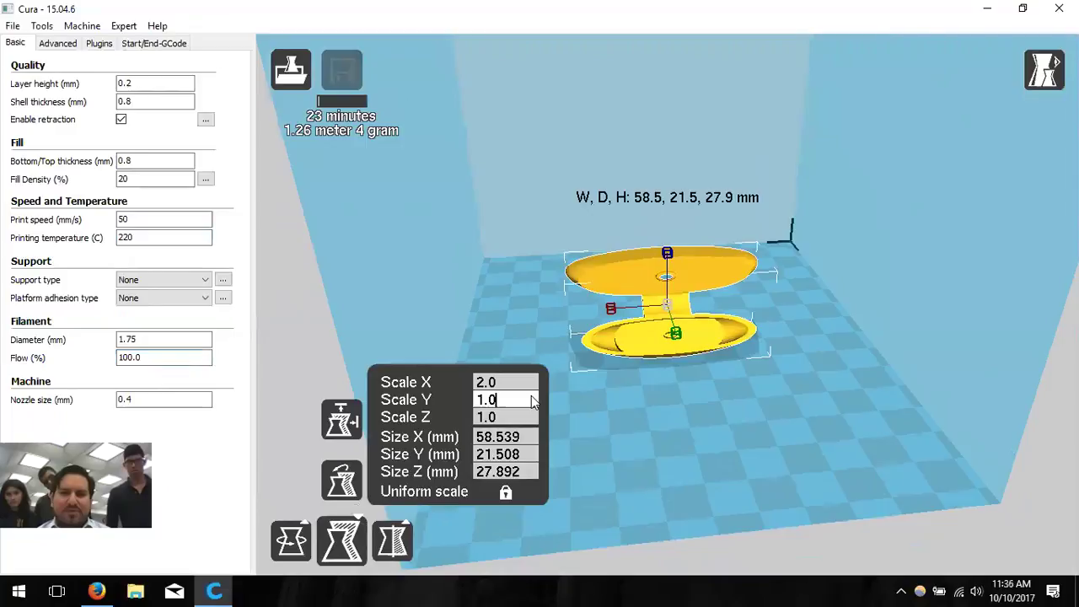
key("BackSpace")
key("BackSpace")
key("BackSpace")
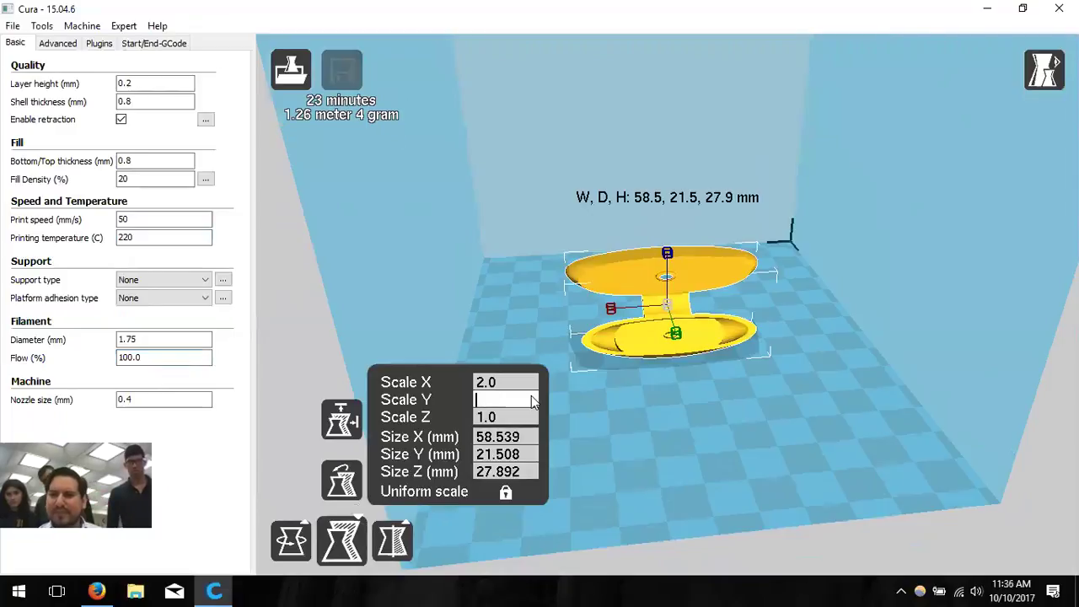
type("2.0")
left_click(519, 418)
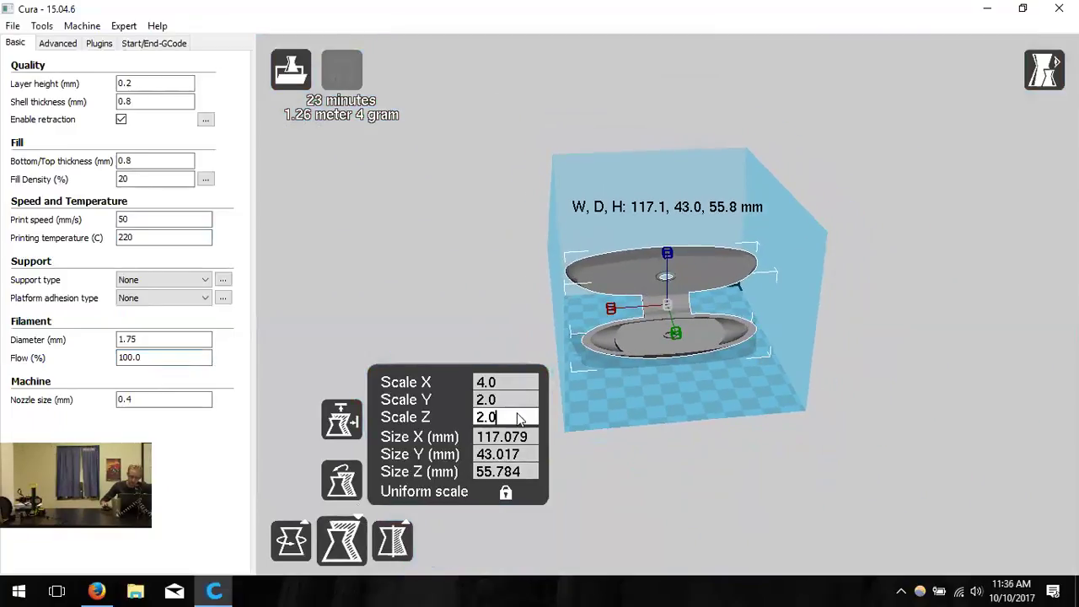
Unlock uniform scaling and set only the lid's Scale X to 2.0, leaving Scale Y and Z at 1.0
left_click(511, 387)
key("BackSpace")
key("BackSpace")
key("BackSpace")
type("2.0")
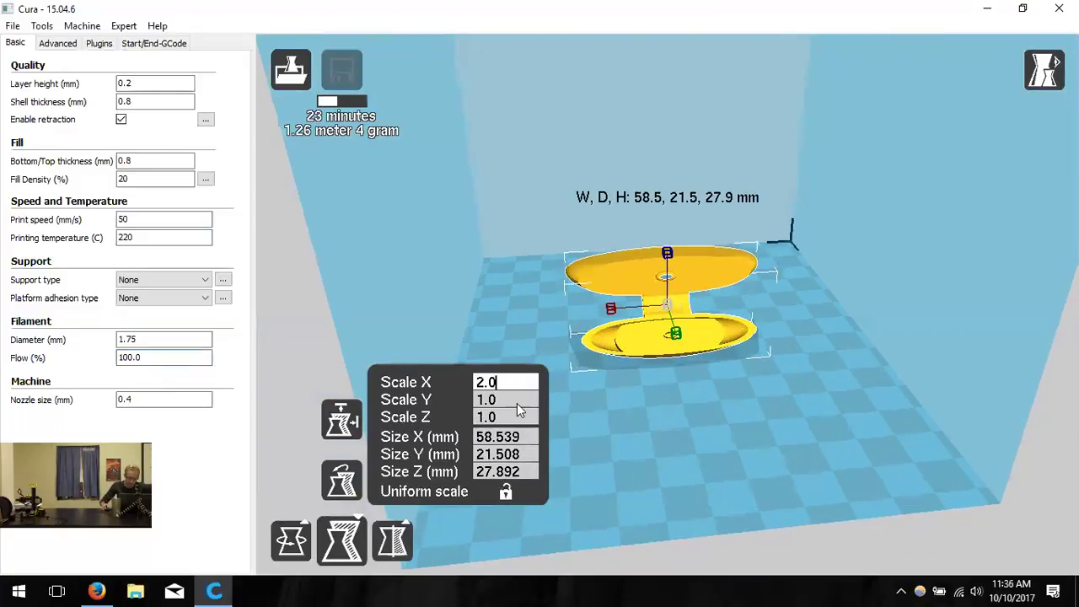
Set the lid's Scale Y and Scale Z separately to 2.0 and close the scale settings
left_click(519, 401)
key("BackSpace")
key("BackSpace")
key("BackSpace")
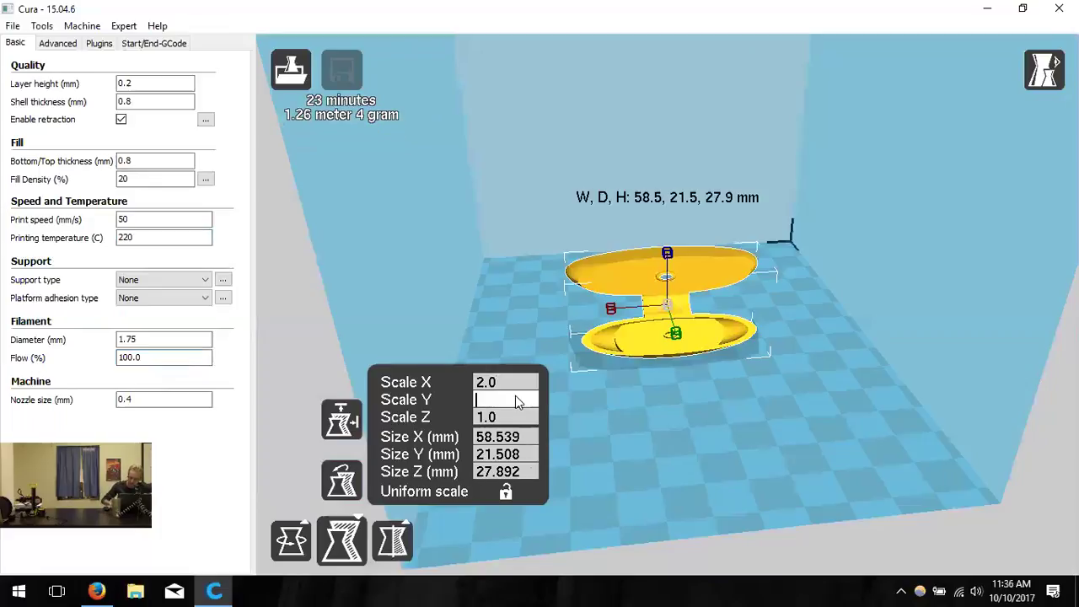
type("2.0")
left_click(506, 418)
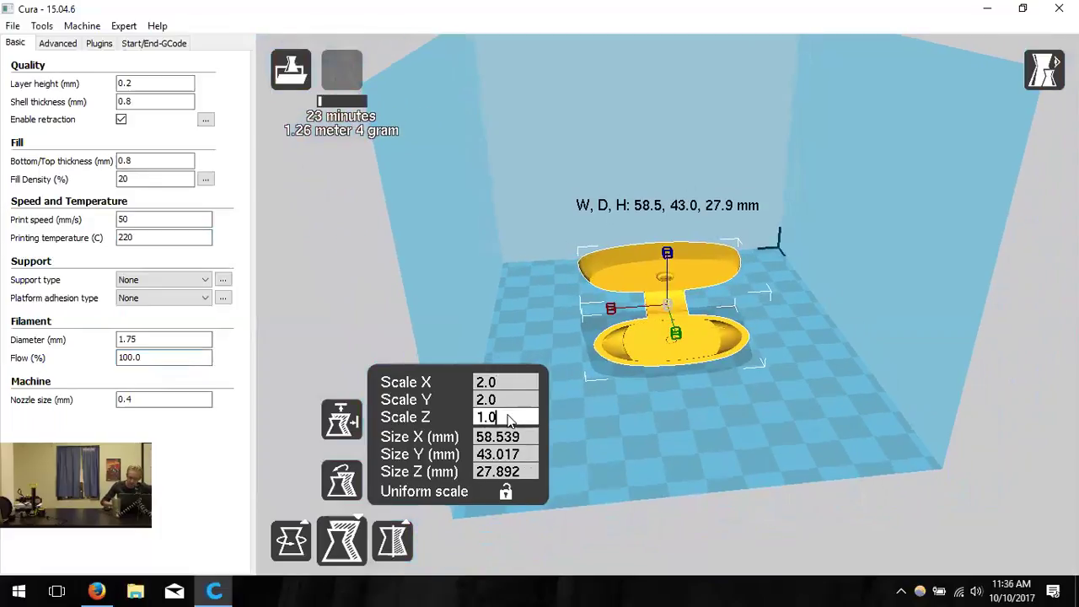
key("BackSpace")
key("BackSpace")
key("BackSpace")
type("2.0")
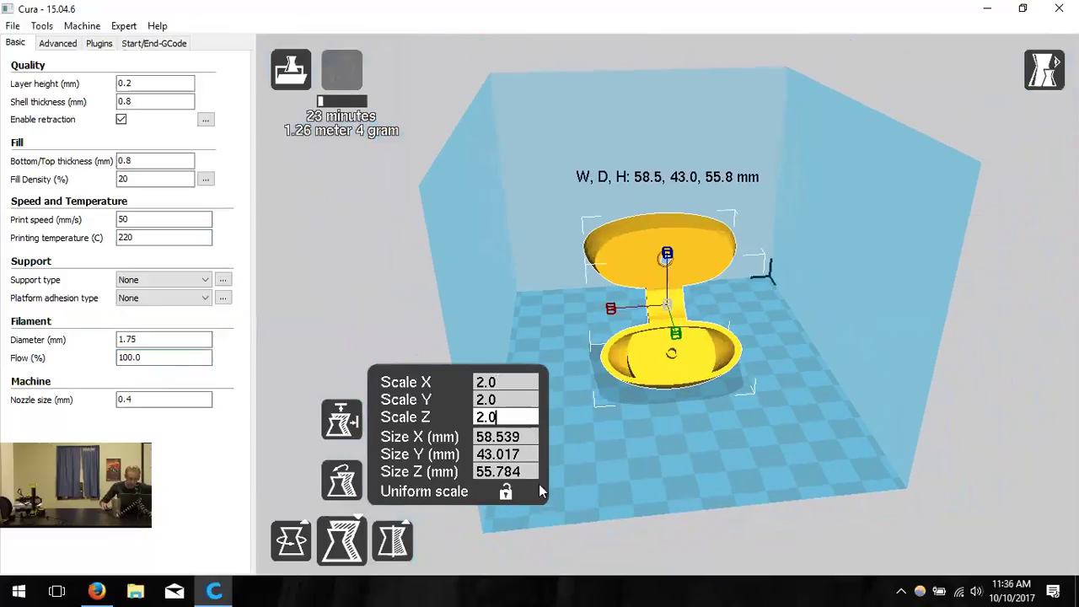
left_click(341, 540)
Rotate the enlarged lid onto its side so both cap halves and the connecting strap lie along the build plate
right_click_drag(750, 391, 643, 421)
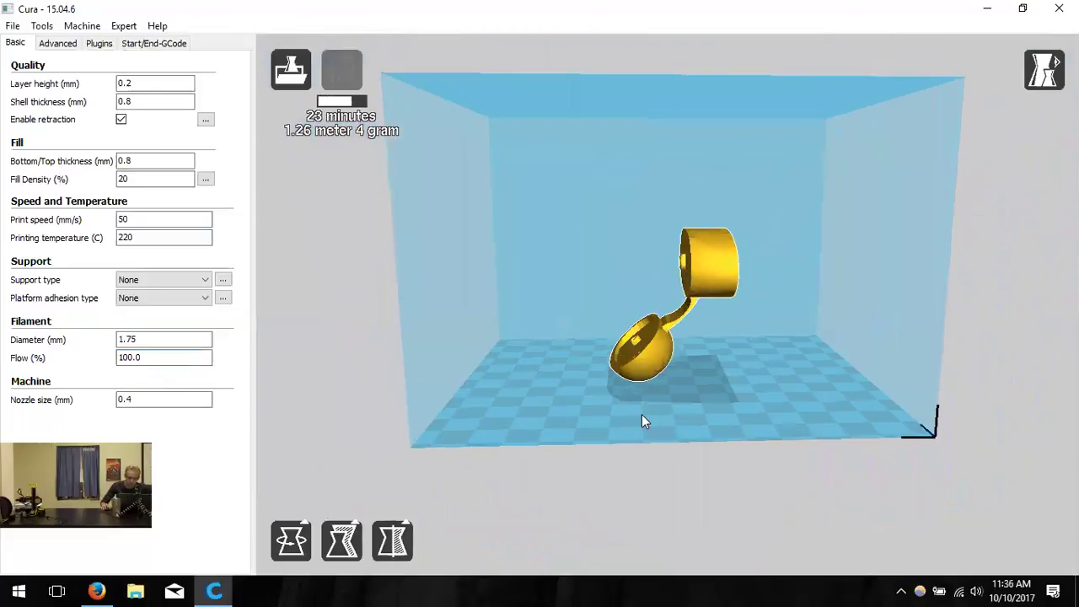
scroll(645, 409, "up", 2)
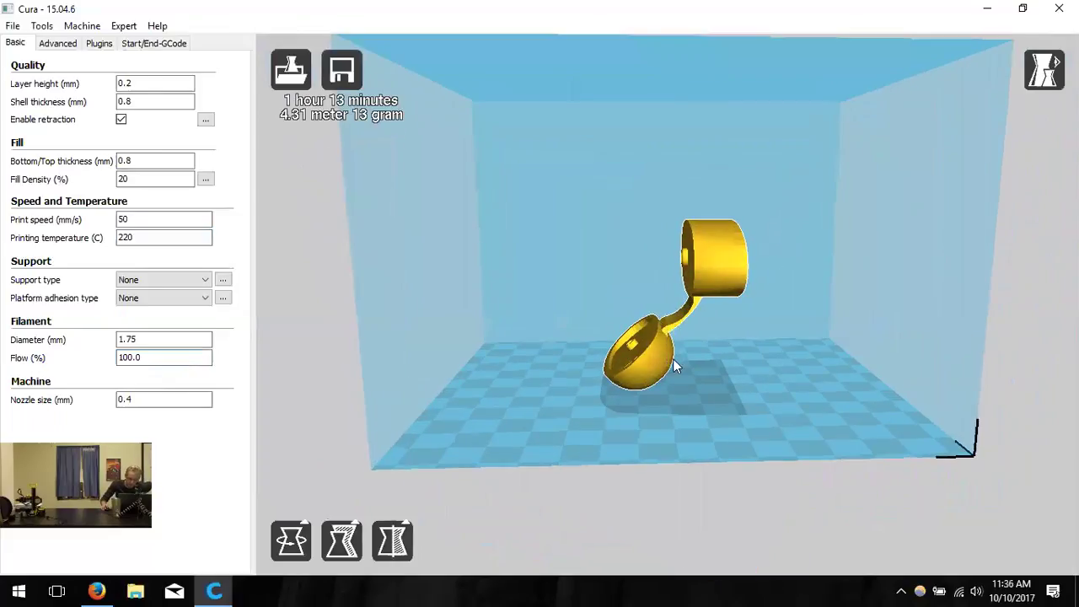
left_click(291, 540)
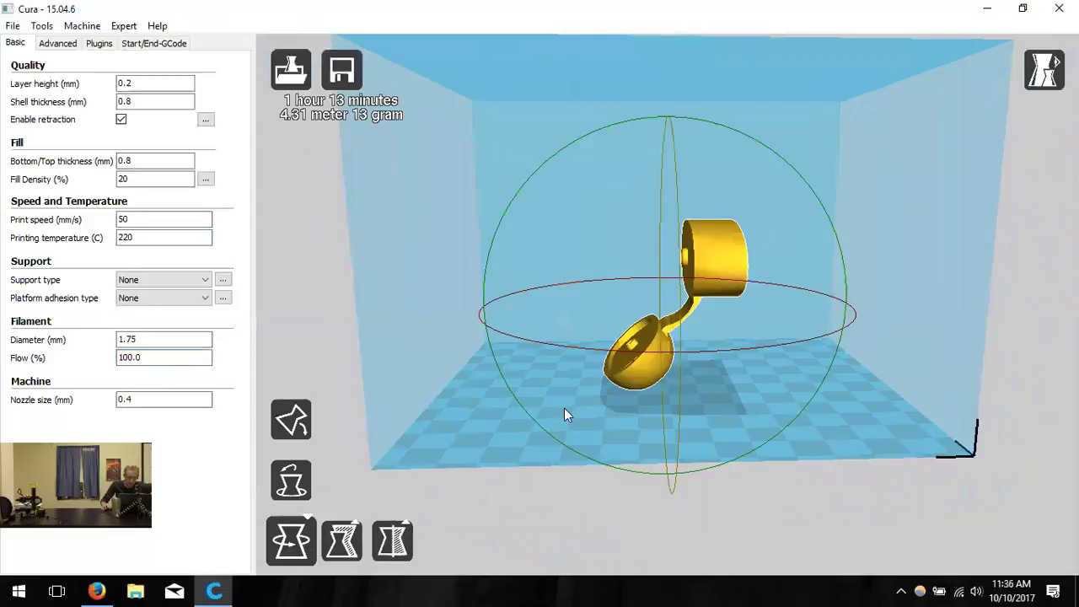
right_click_drag(453, 455, 492, 477)
left_click_drag(707, 110, 754, 473)
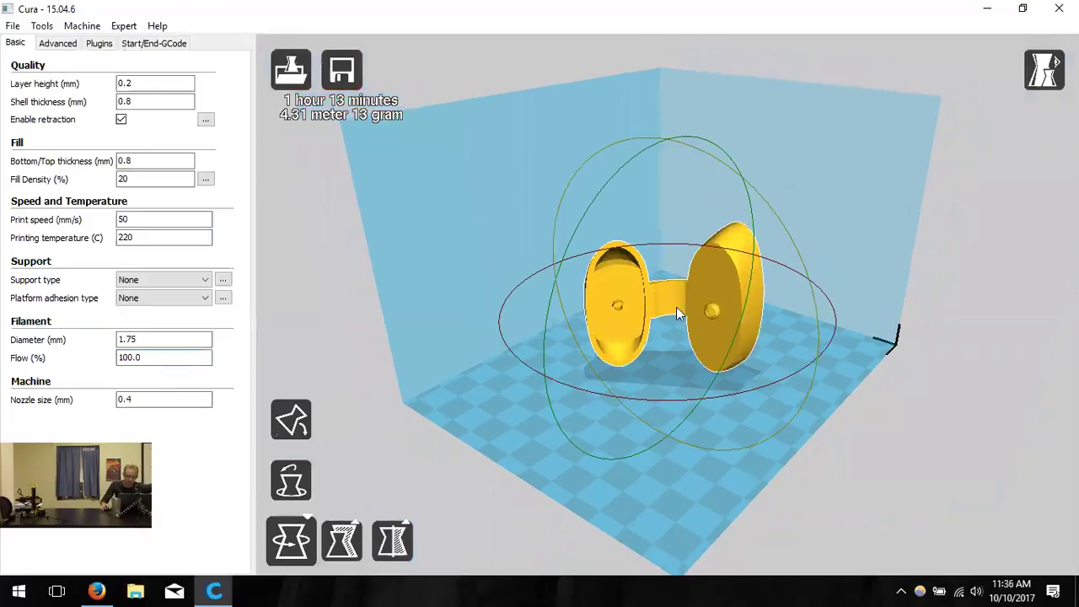
scroll(695, 286, "up", 1)
right_click_drag(688, 283, 691, 325)
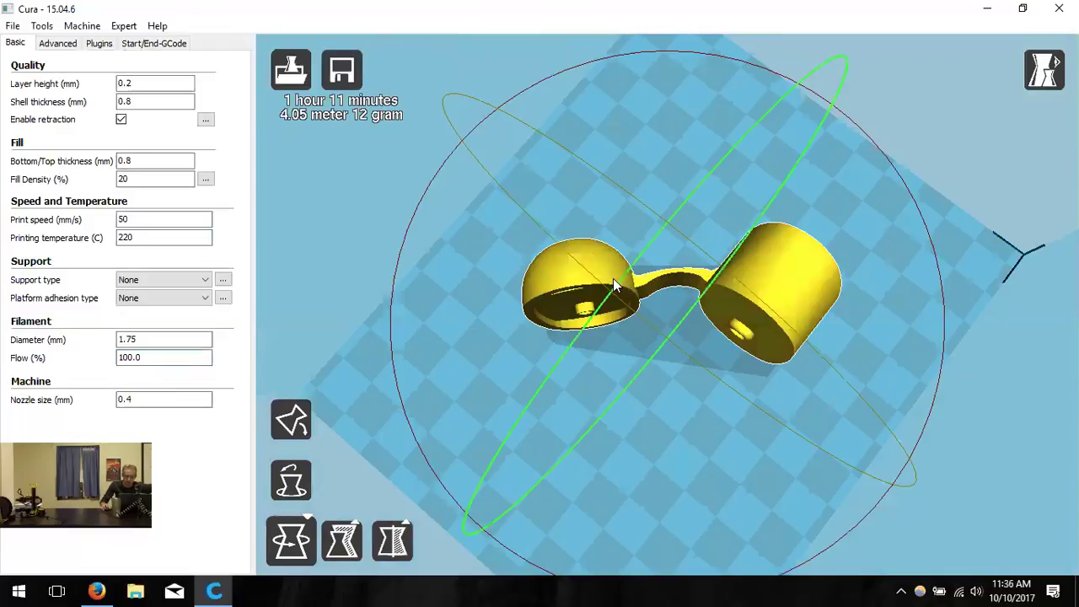
left_click(438, 421)
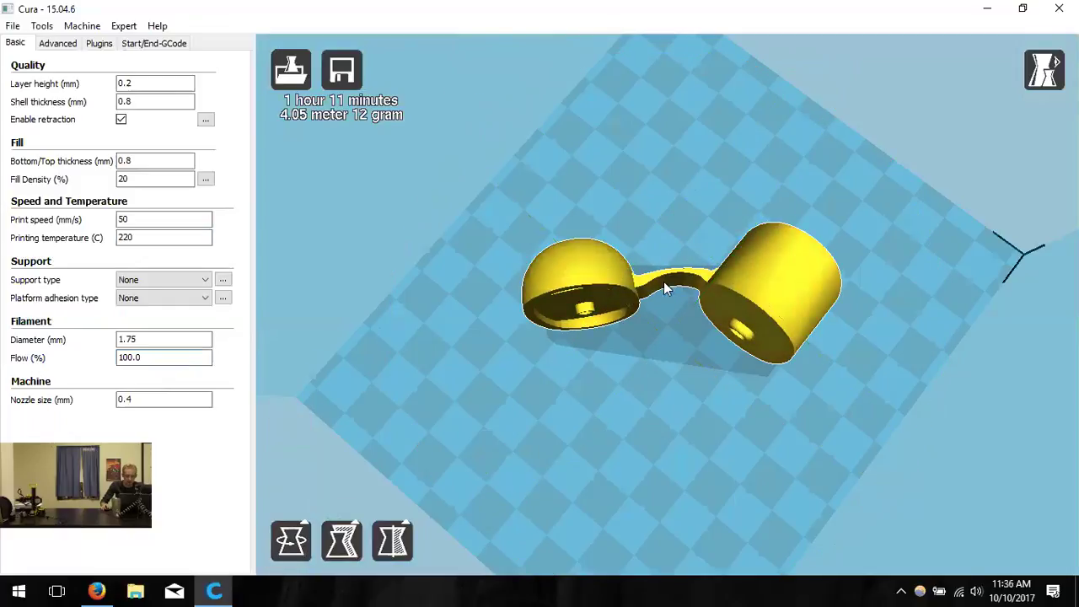
Switch the lid to the layers view and examine the toolpaths at the strap joining the two halves
scroll(706, 277, "up", 3)
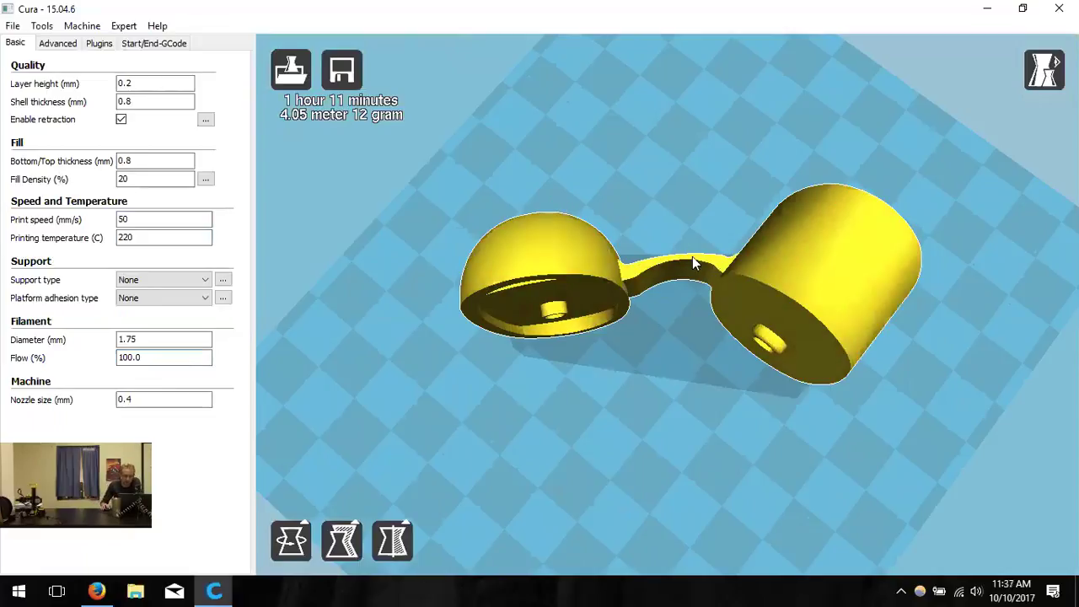
left_click(1046, 74)
left_click(1033, 207)
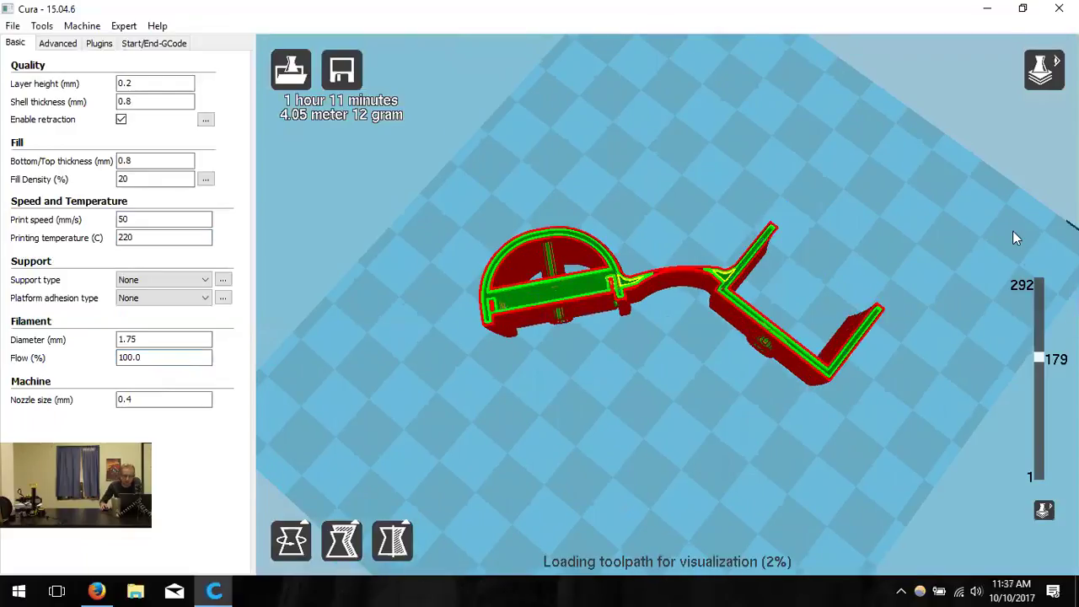
scroll(700, 276, "up", 5)
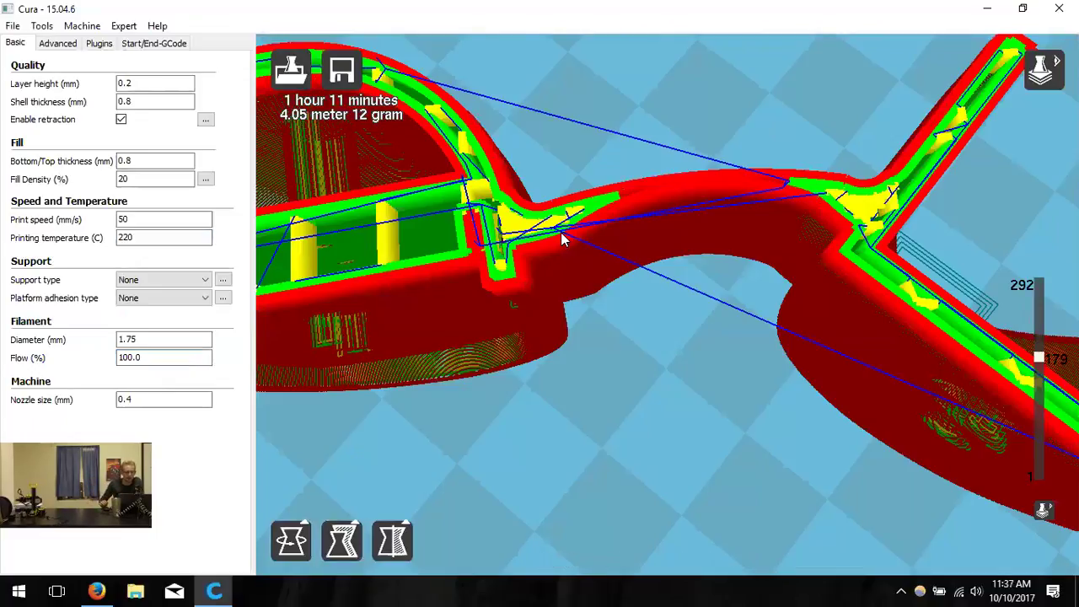
right_click_drag(736, 328, 726, 309)
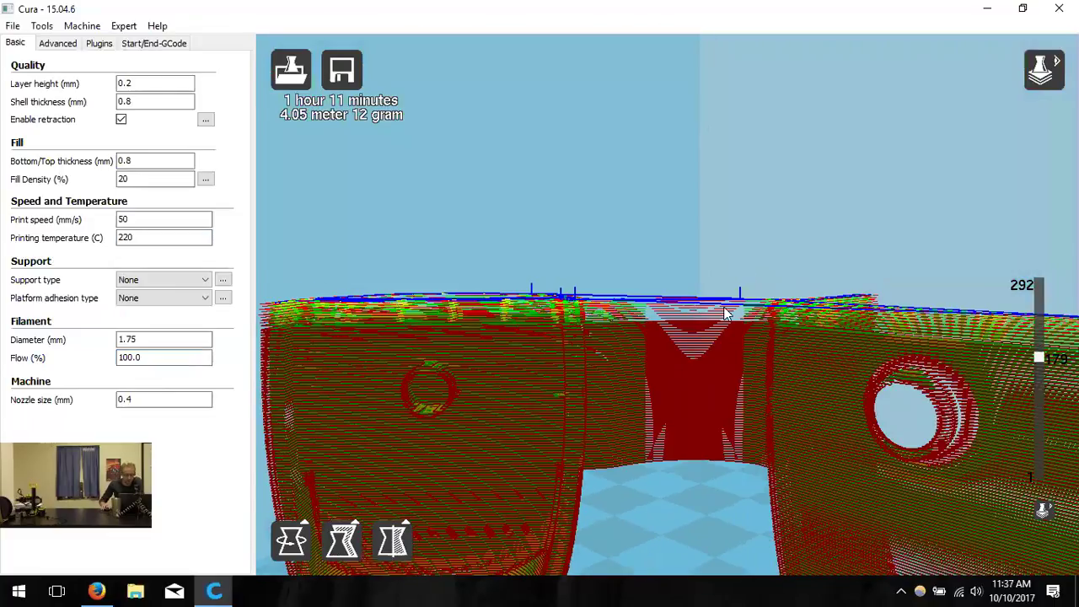
right_click_drag(697, 466, 628, 430)
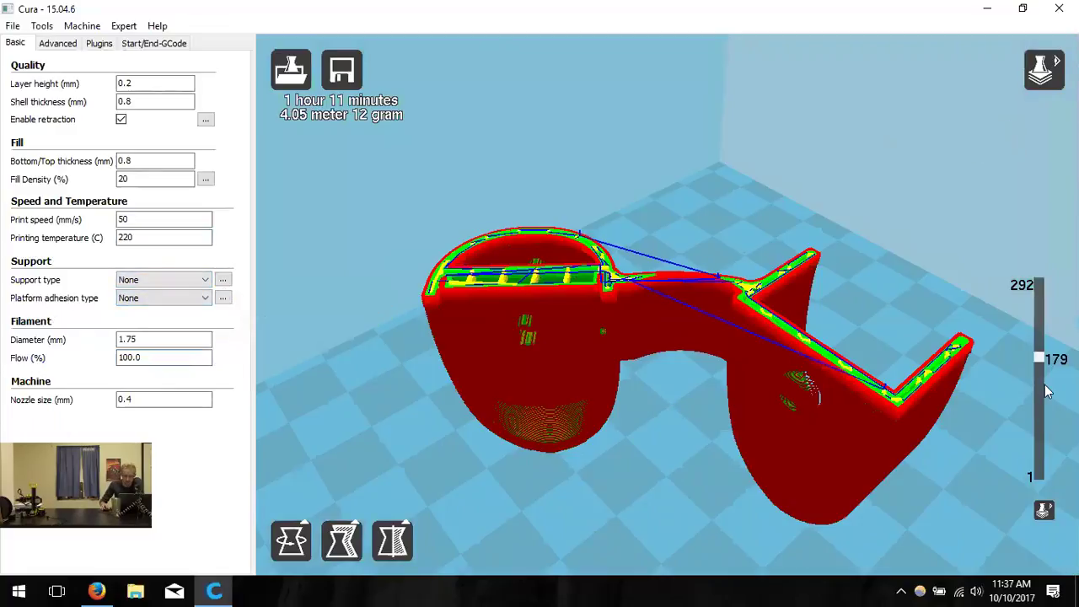
Step the layer preview down to layer 1, raise it to layer 90 and inspect the curved undersides from below
left_click_drag(1039, 359, 1039, 477)
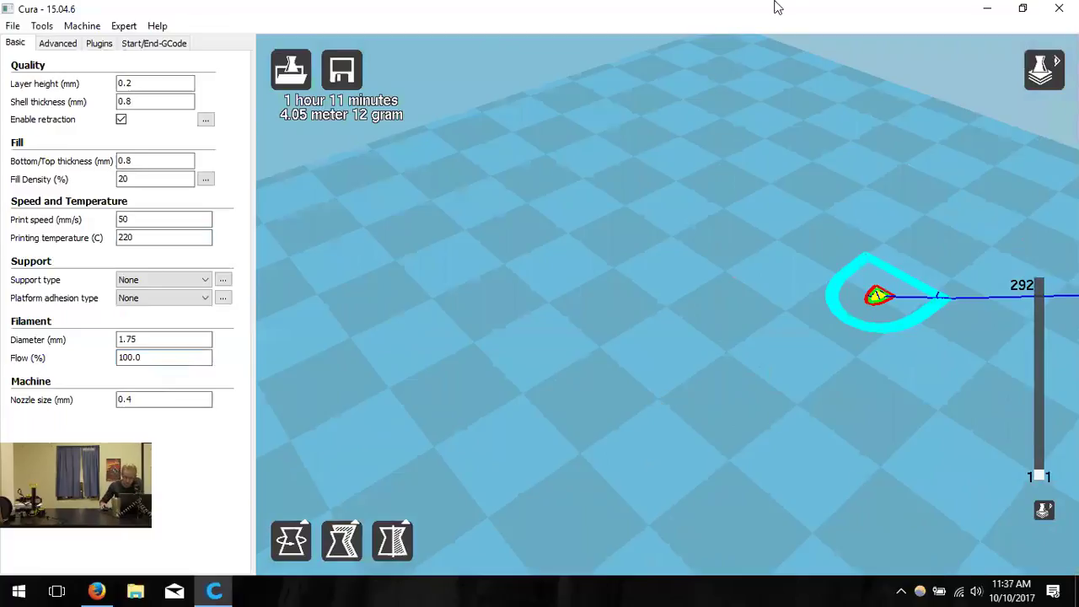
left_click_drag(1039, 477, 1050, 420)
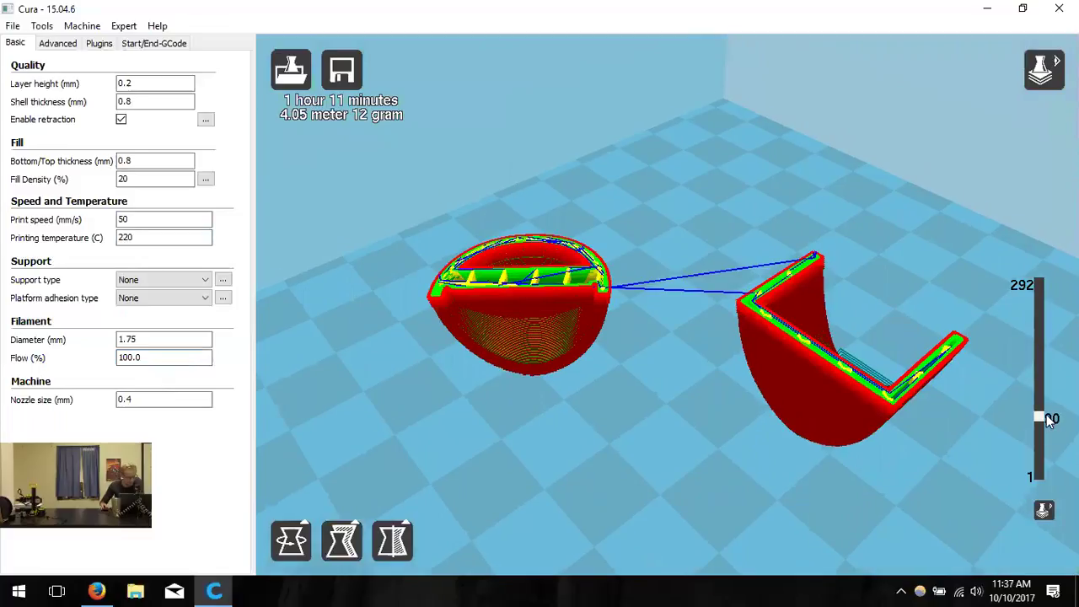
right_click_drag(987, 453, 897, 354)
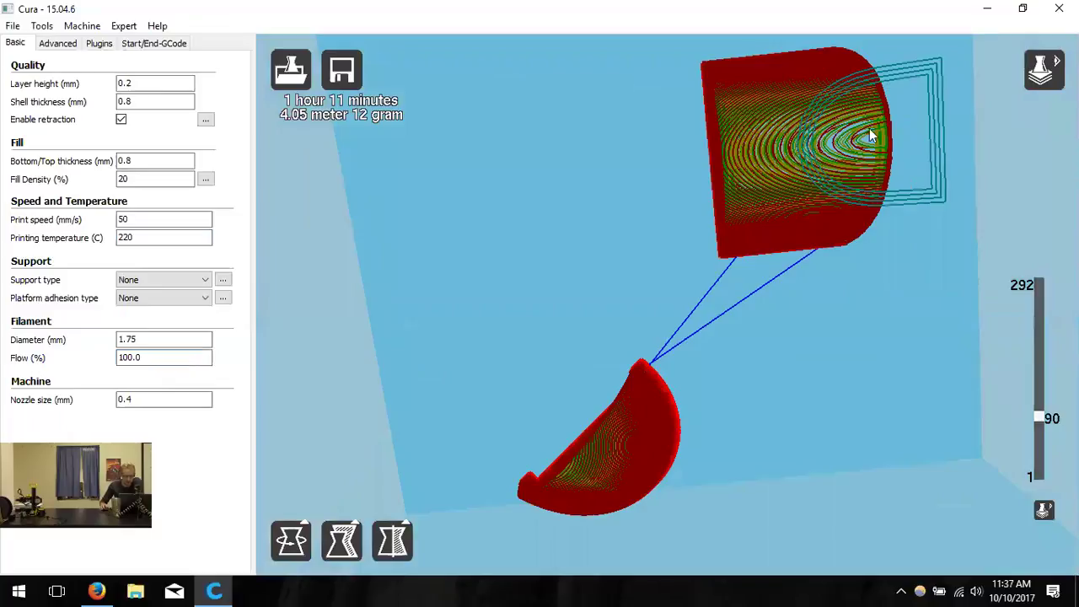
scroll(878, 143, "up", 1)
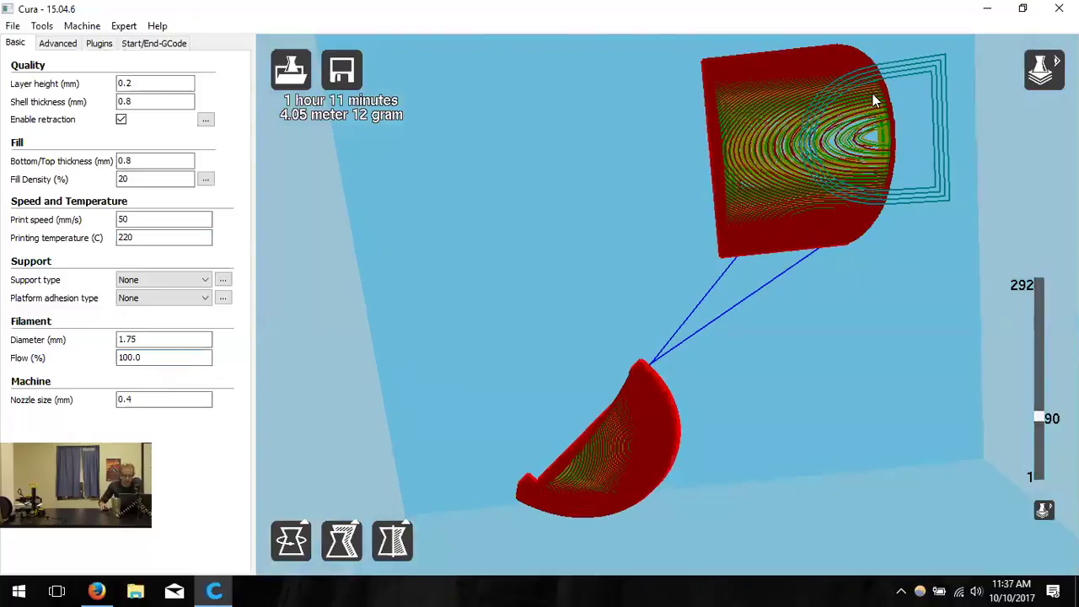